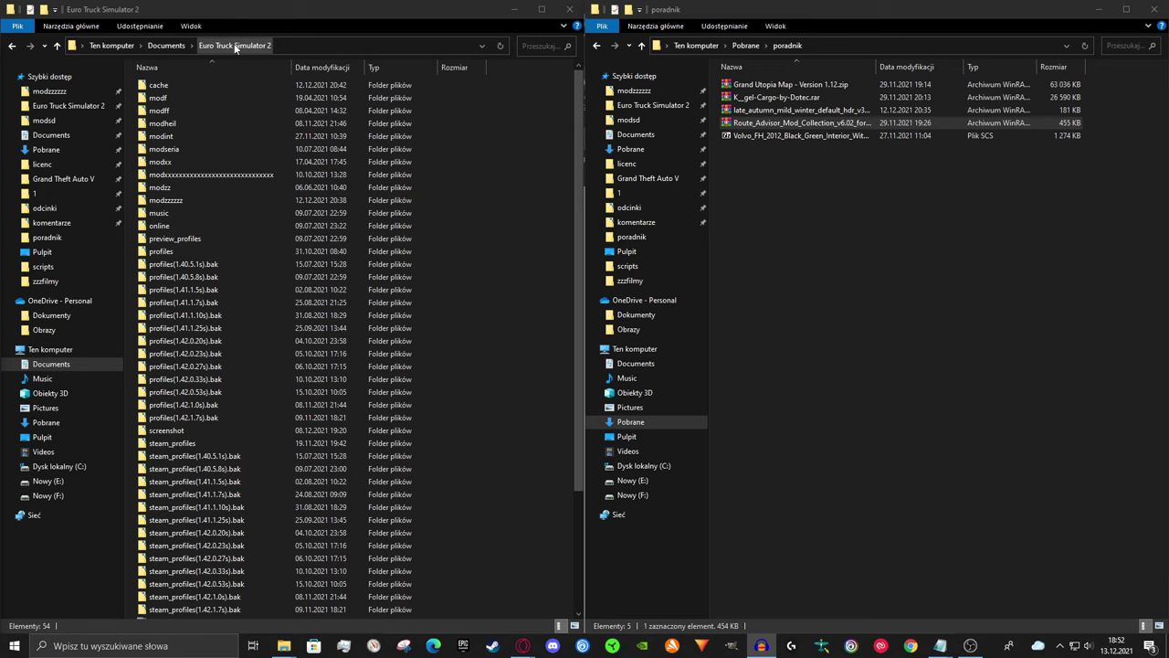
# Create a folder named mod inside the Euro Truck Simulator 2 documents folder and open it
pyautogui.moveTo(576, 416); pyautogui.dragTo(577, 470)
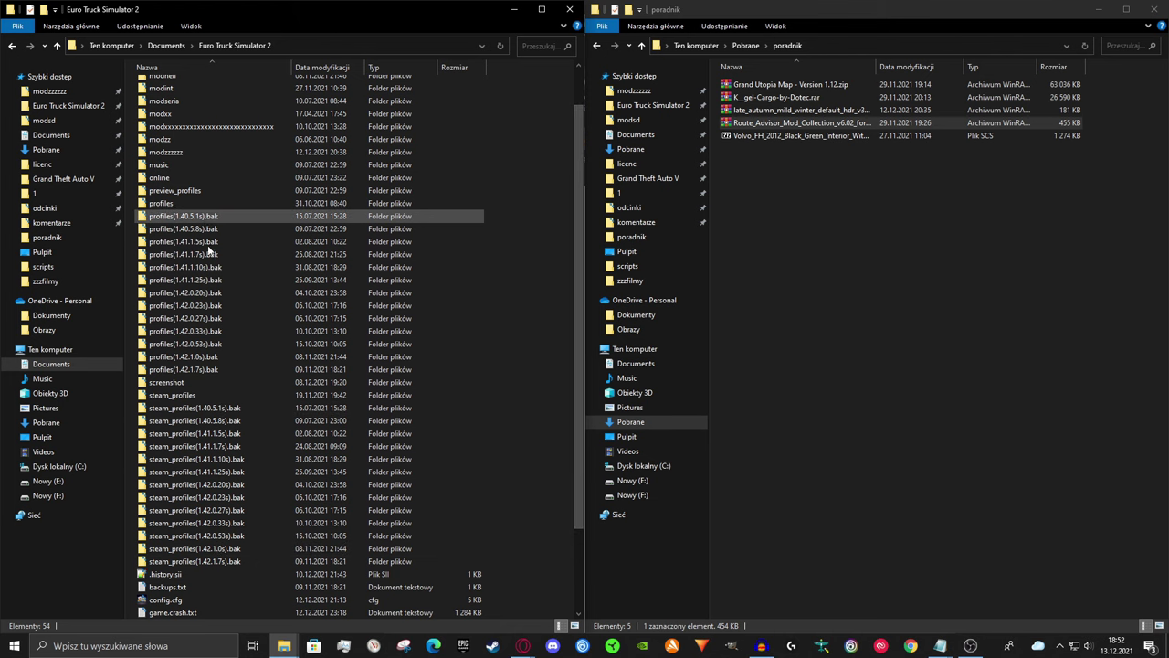
pyautogui.scroll(2, 264, 359)
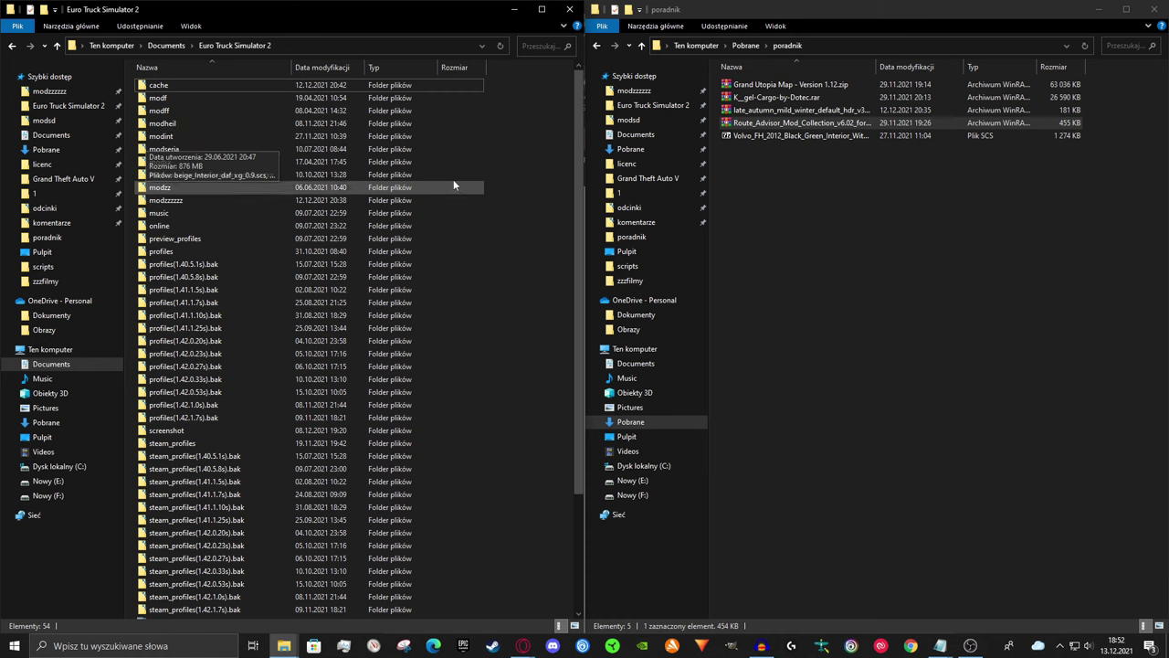
pyautogui.rightClick(526, 164)
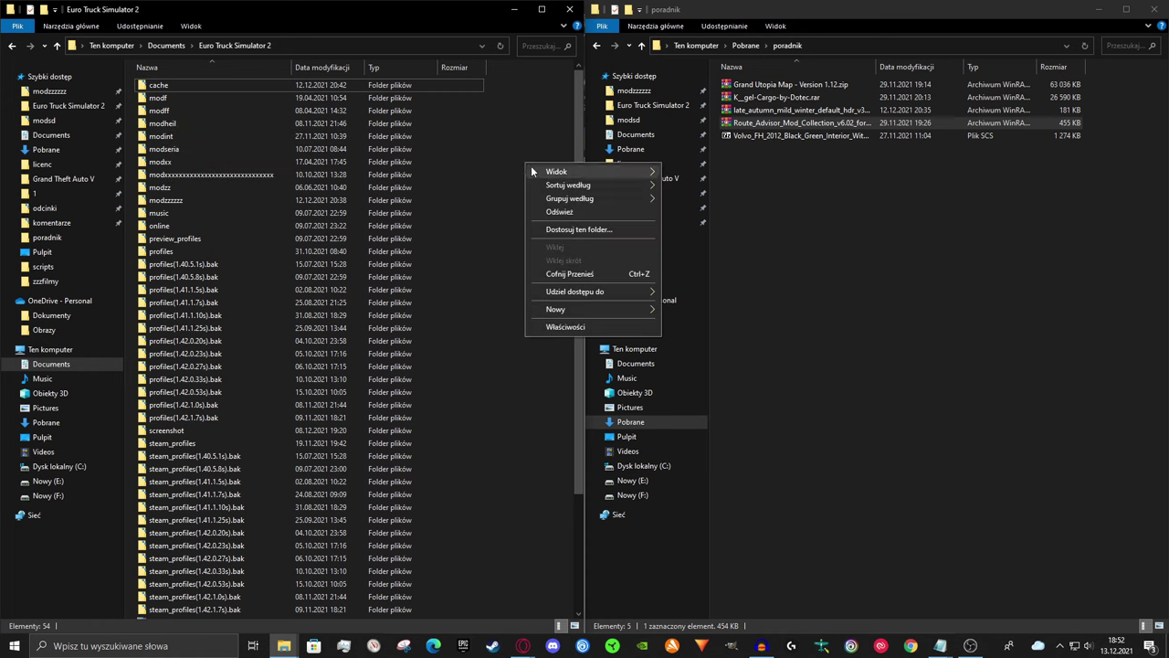
pyautogui.moveTo(561, 310)
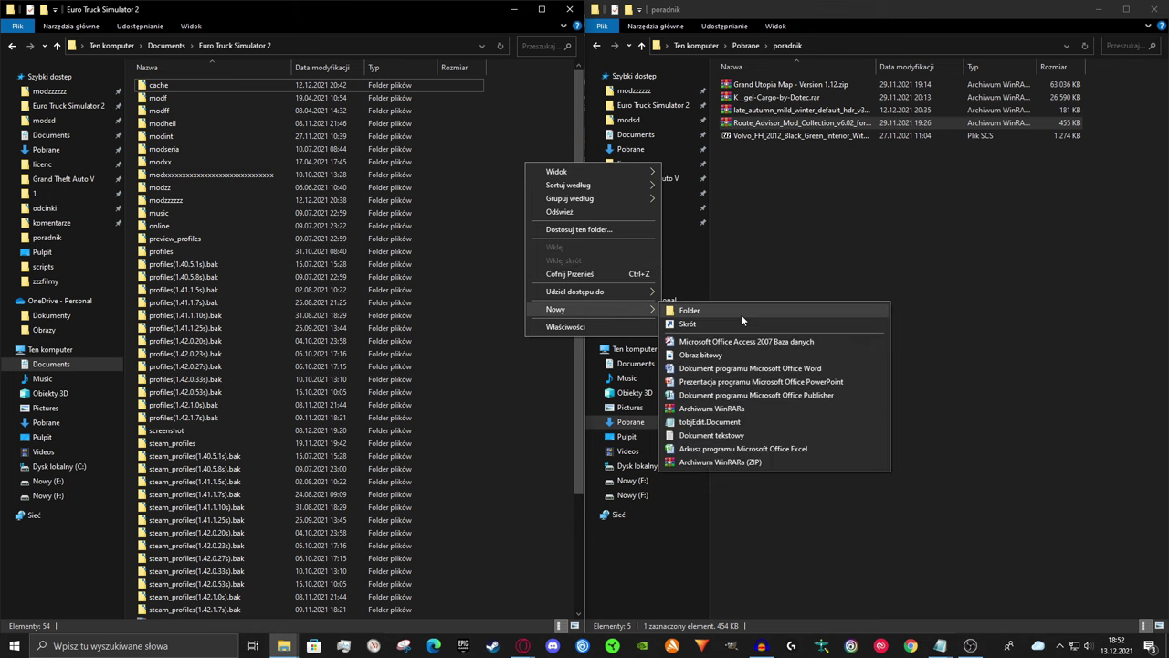
pyautogui.click(741, 312)
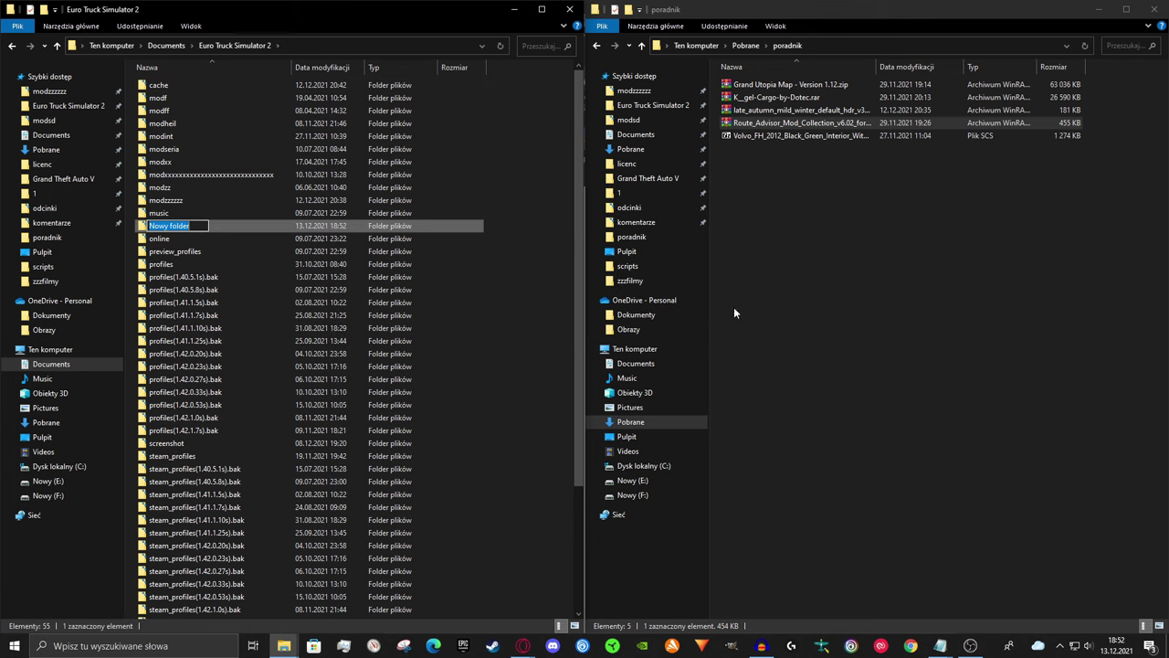
pyautogui.write('mod')
pyautogui.press('Return')
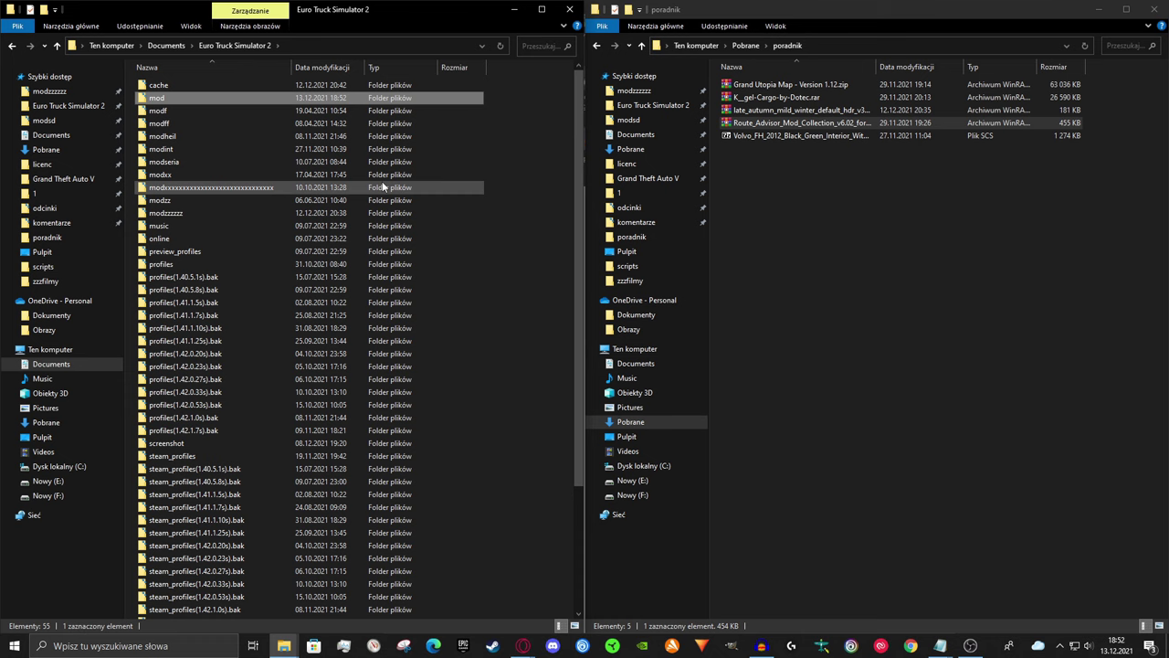
pyautogui.doubleClick(183, 98)
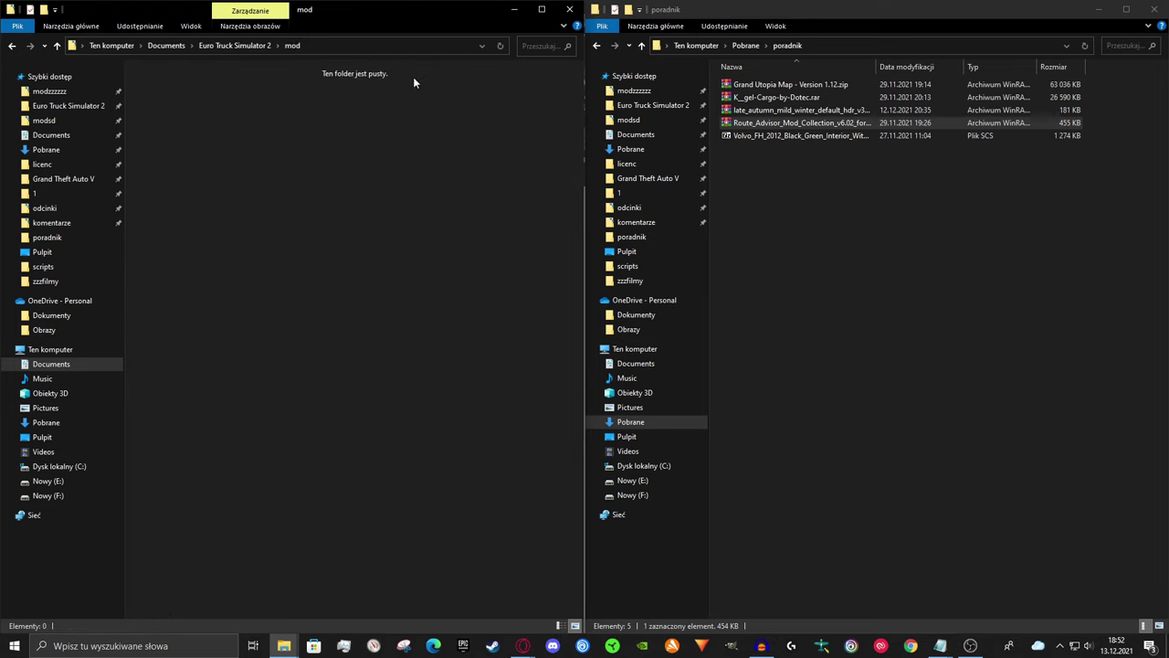
# Switch to the Opera browser, review the Daniels Random Events Mod page down to its download link, and leave the browser
pyautogui.click(850, 266)
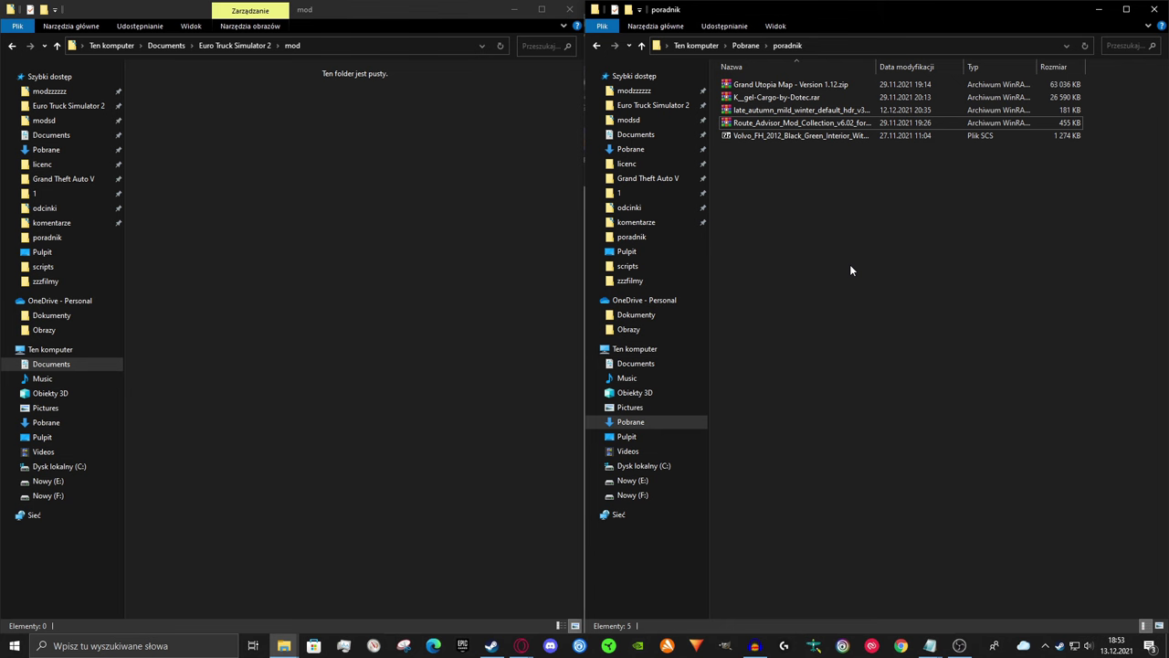
pyautogui.click(526, 646)
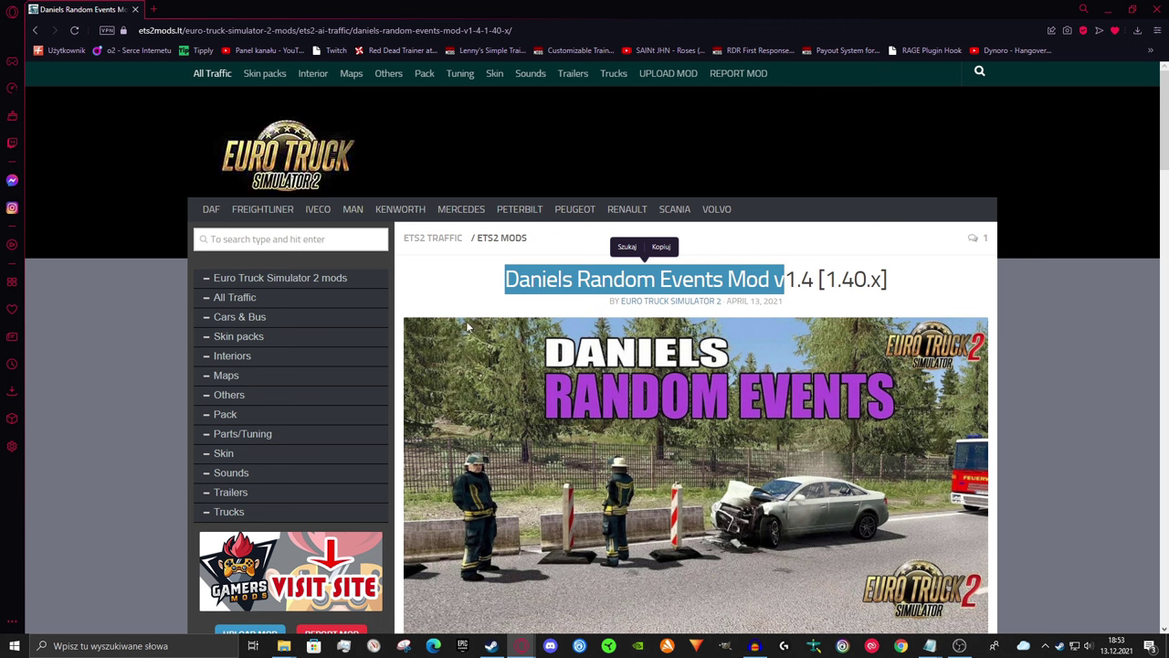
pyautogui.click(544, 281)
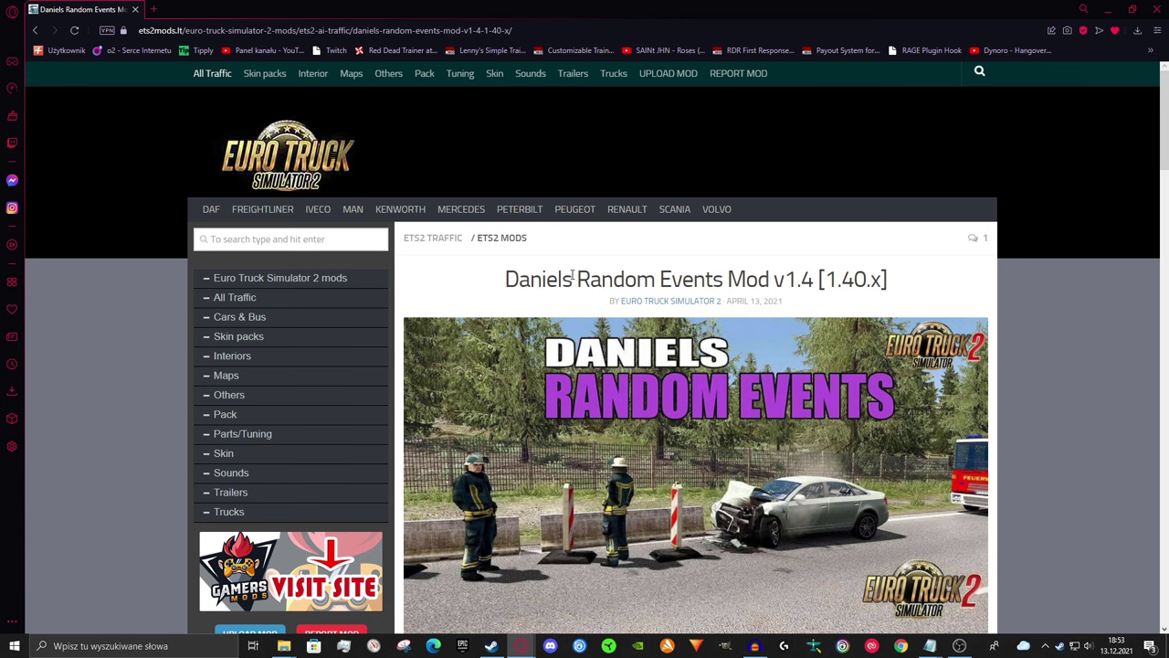
pyautogui.scroll(-8, 612, 352)
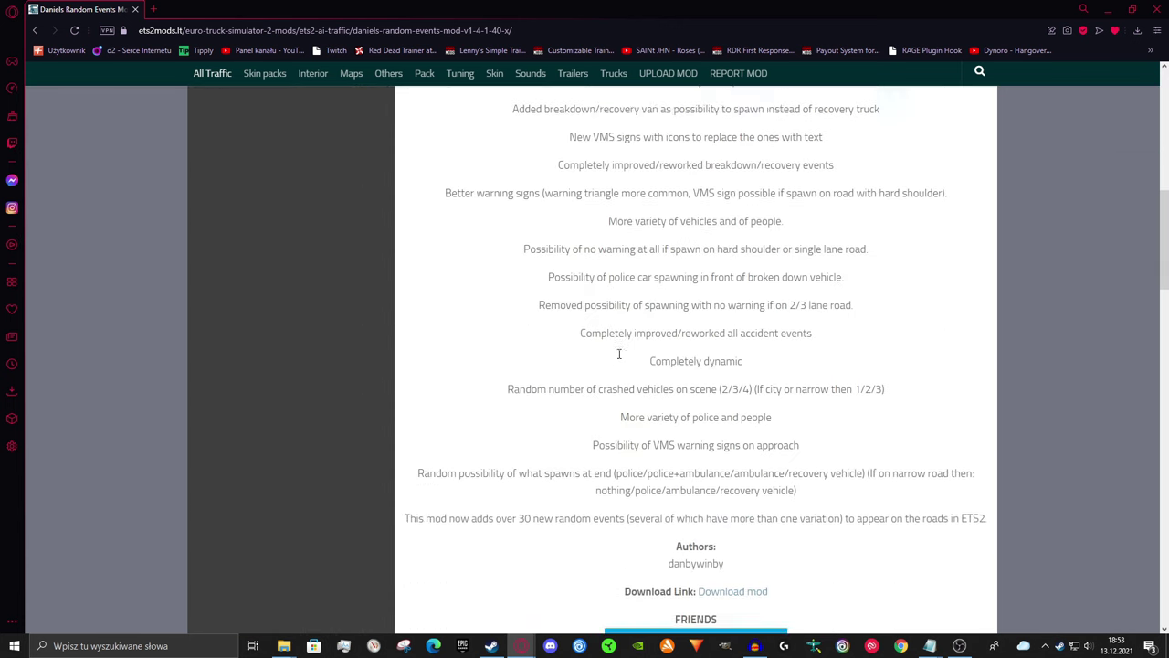
pyautogui.scroll(-1, 619, 353)
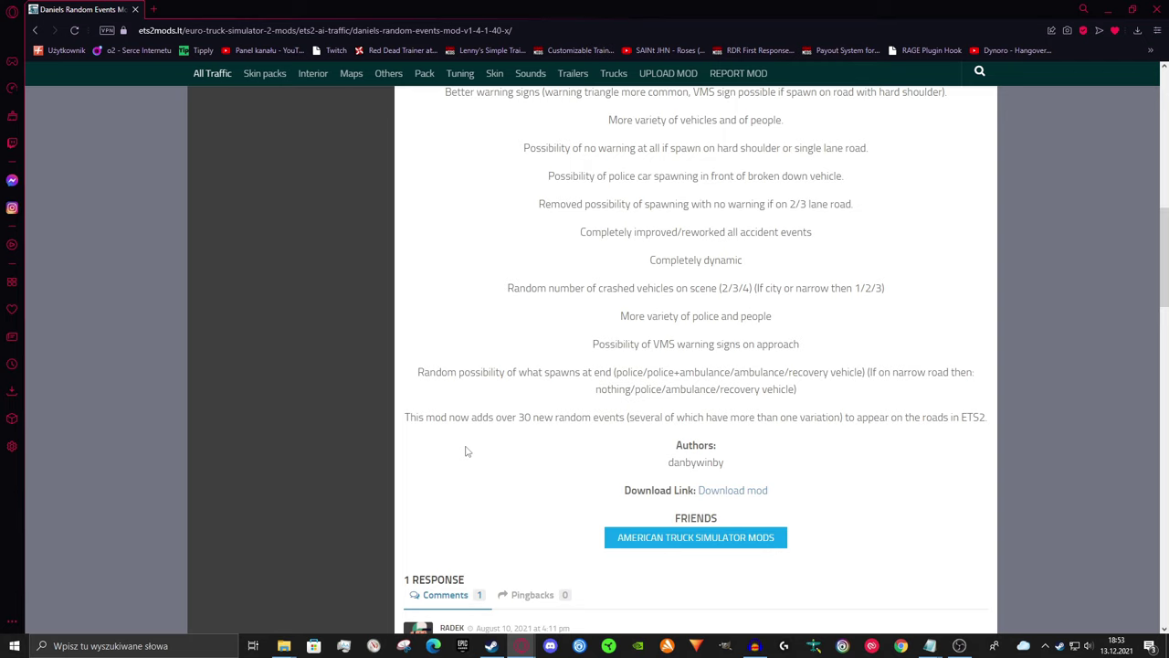
pyautogui.scroll(-2, 493, 434)
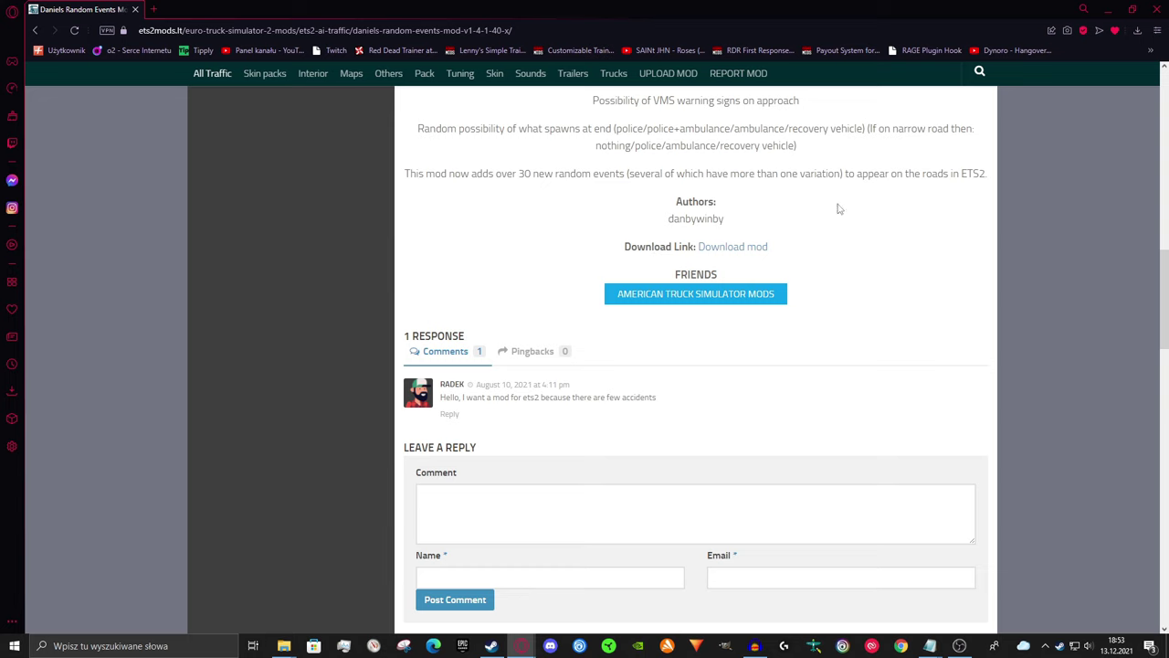
pyautogui.click(1156, 8)
pyautogui.moveTo(878, 256); pyautogui.dragTo(850, 183)
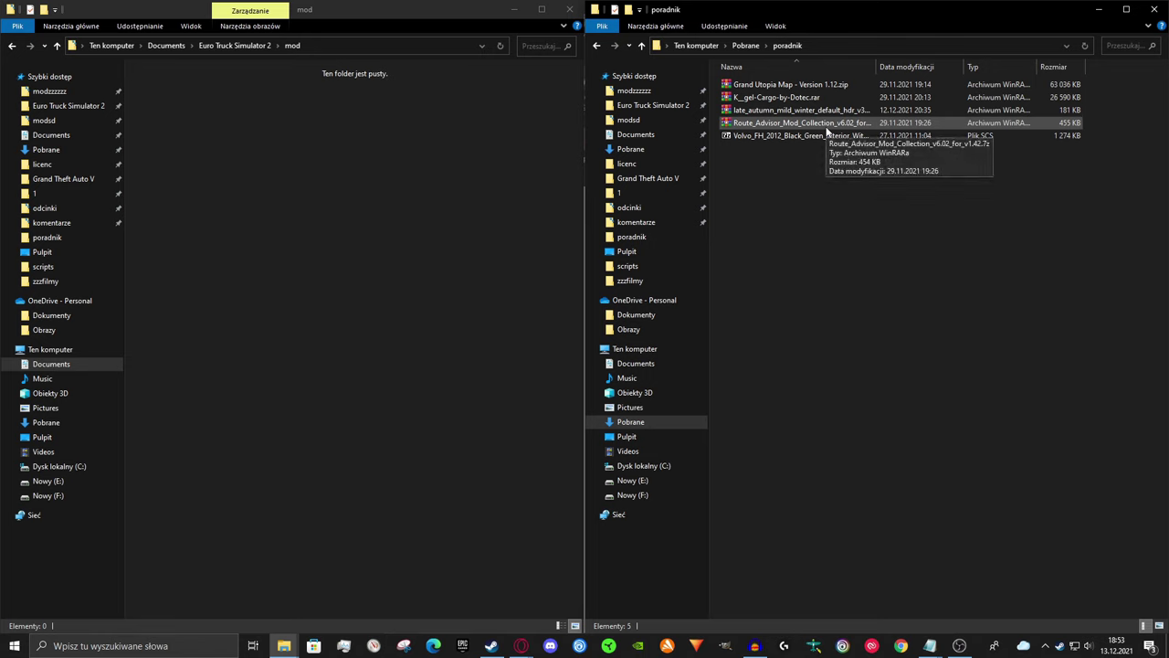
pyautogui.doubleClick(820, 85)
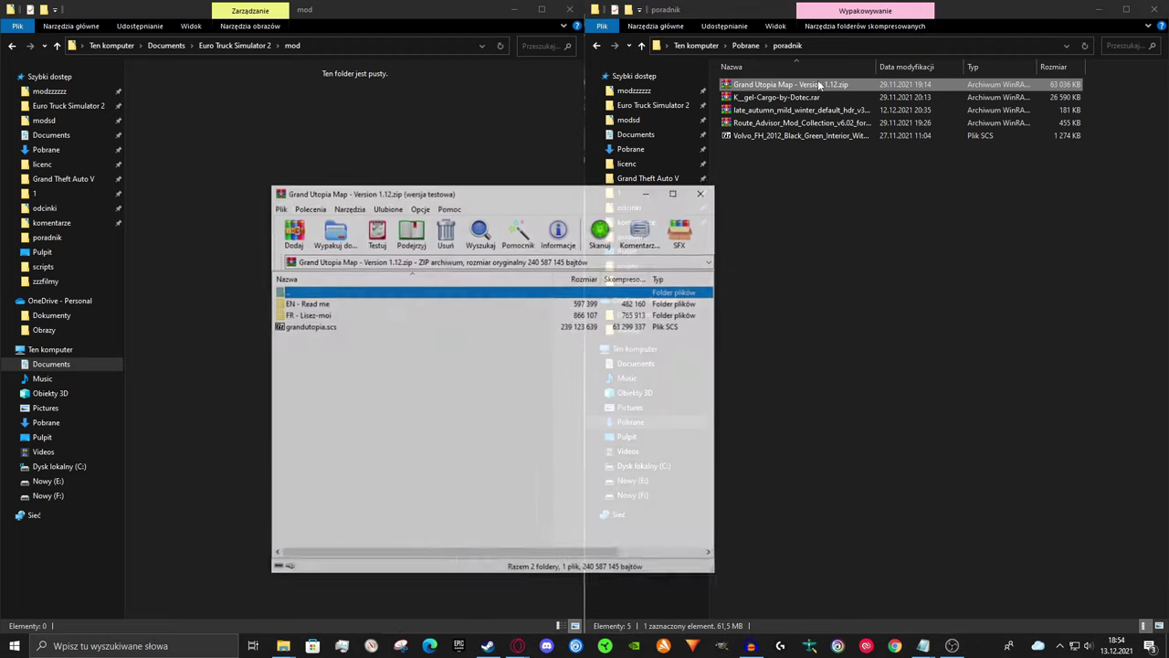
pyautogui.moveTo(488, 199); pyautogui.dragTo(837, 208)
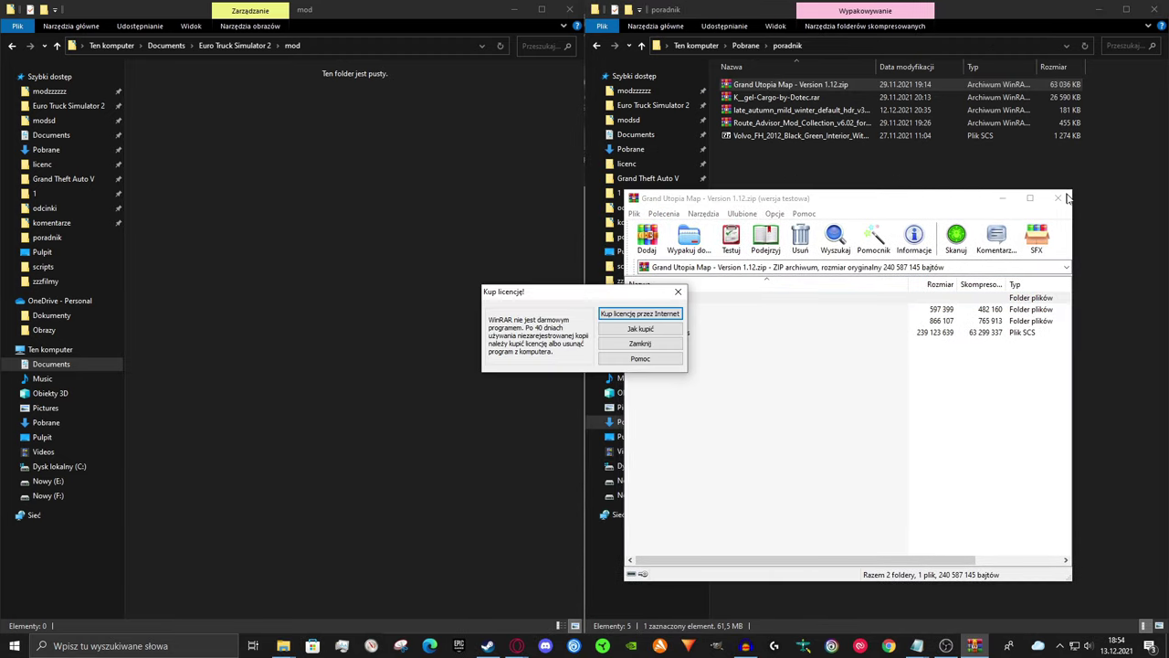
pyautogui.press('Escape')
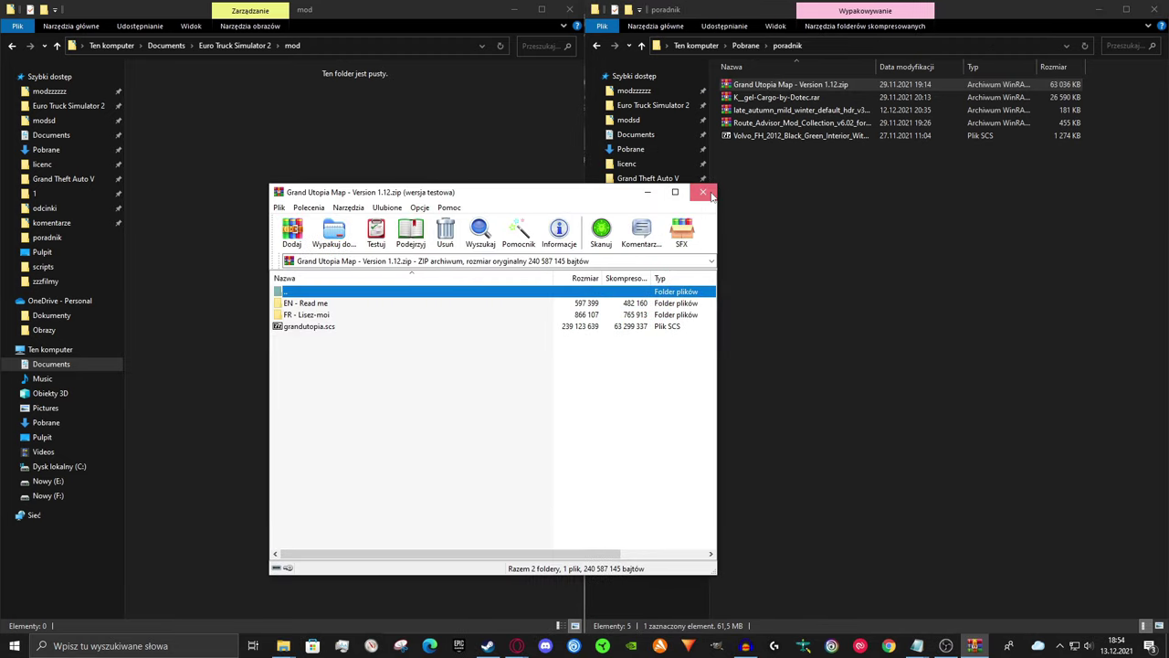
pyautogui.click(702, 191)
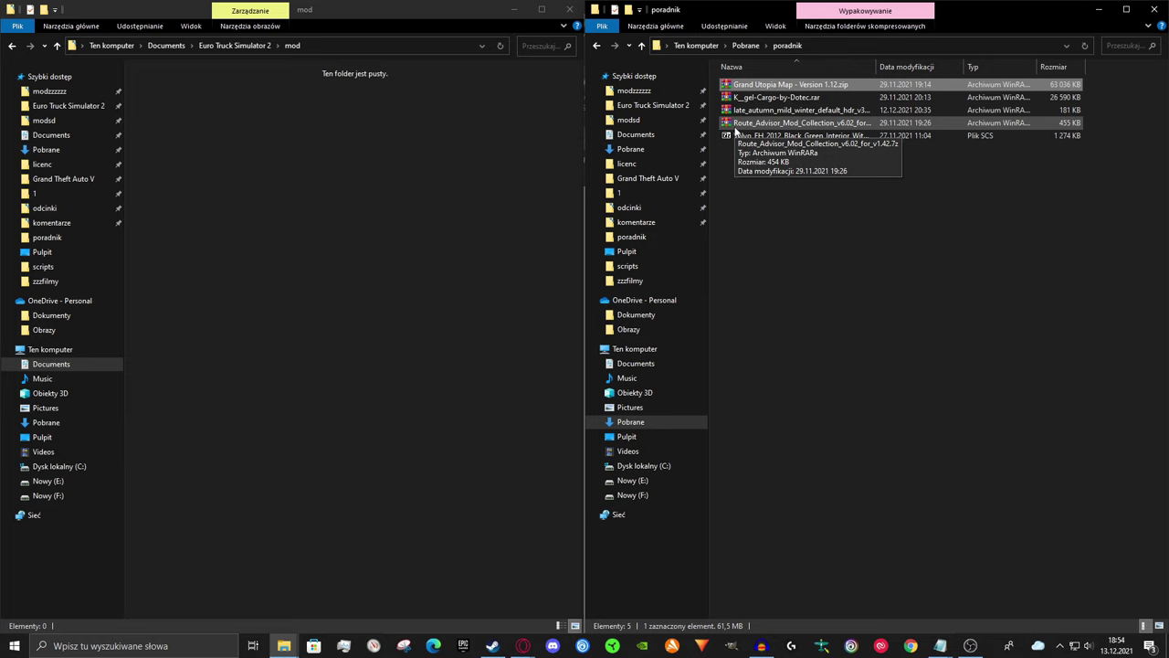
# Open the Grand Utopia Map - Version 1.12.zip archive and extract grandutopia.scs into the mod folder
pyautogui.doubleClick(764, 84)
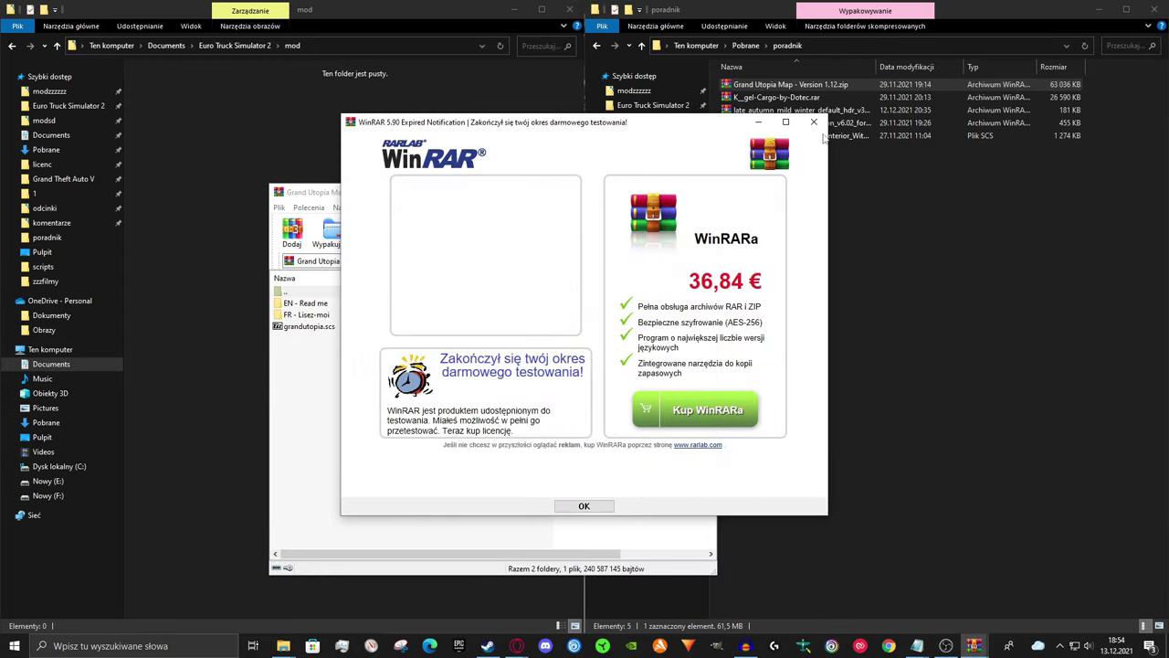
pyautogui.click(814, 122)
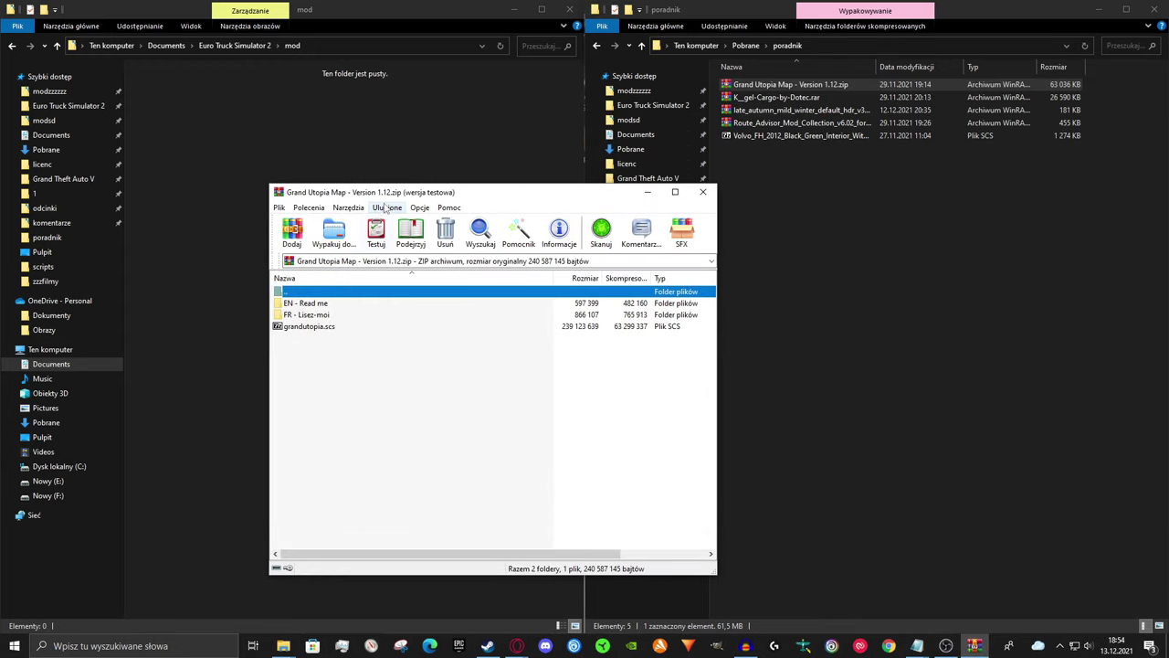
pyautogui.moveTo(384, 193); pyautogui.dragTo(755, 116)
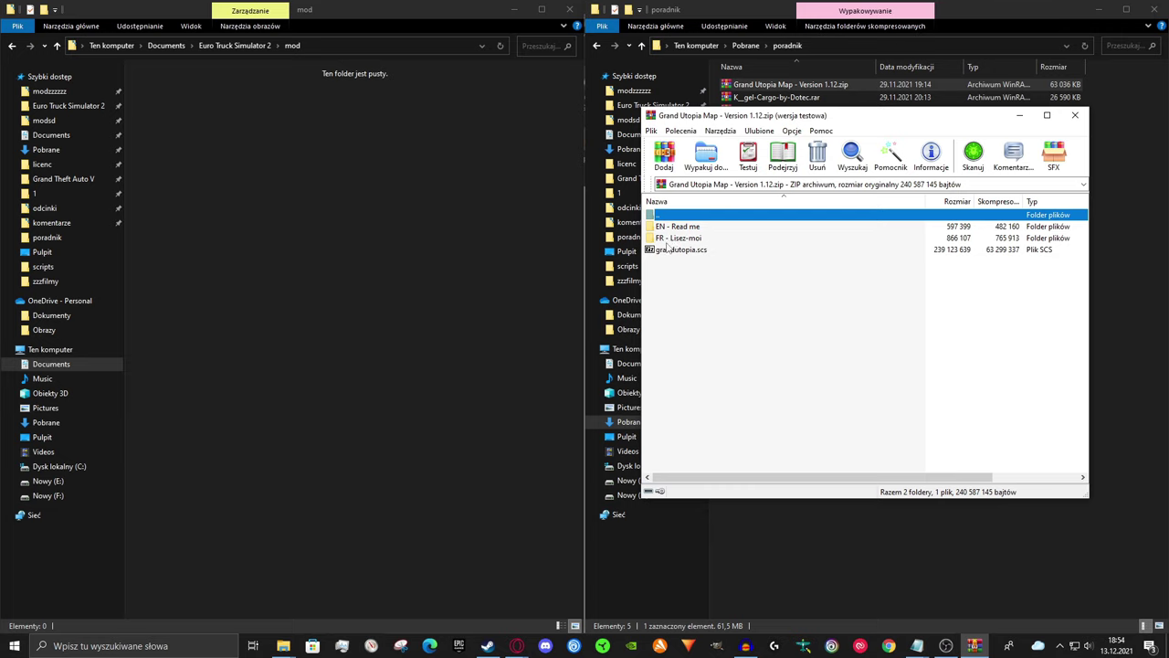
pyautogui.moveTo(676, 257); pyautogui.dragTo(424, 247)
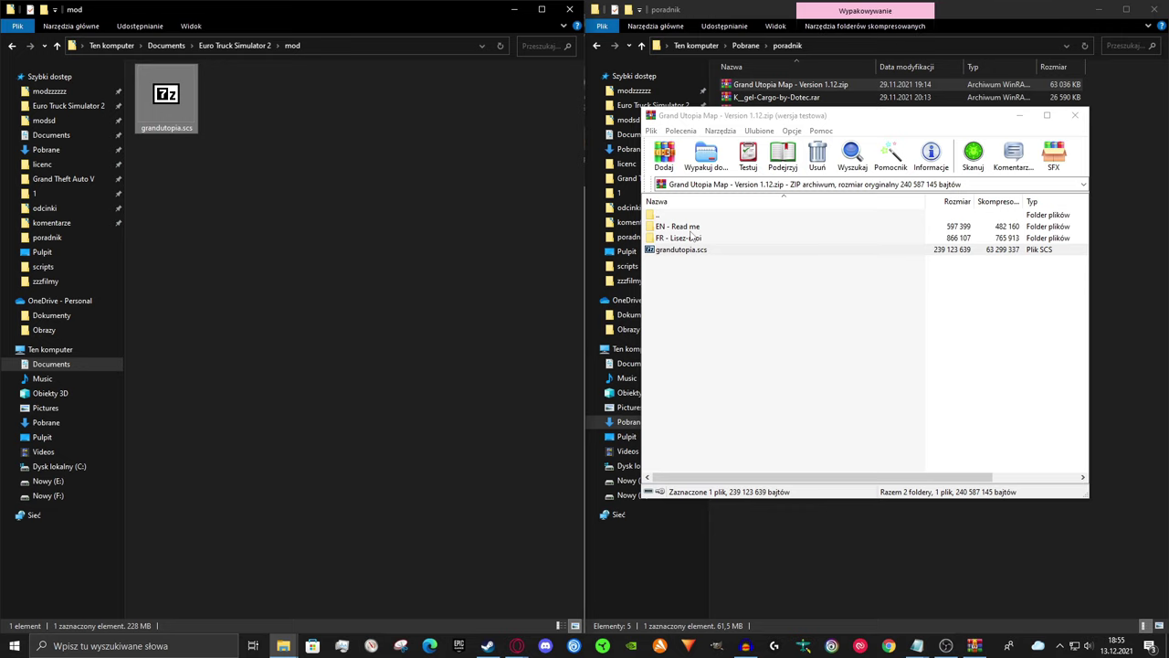
# Read "Read me before install the map.txt" from the archive's EN - Read me folder, then close the text and the archive
pyautogui.click(687, 228)
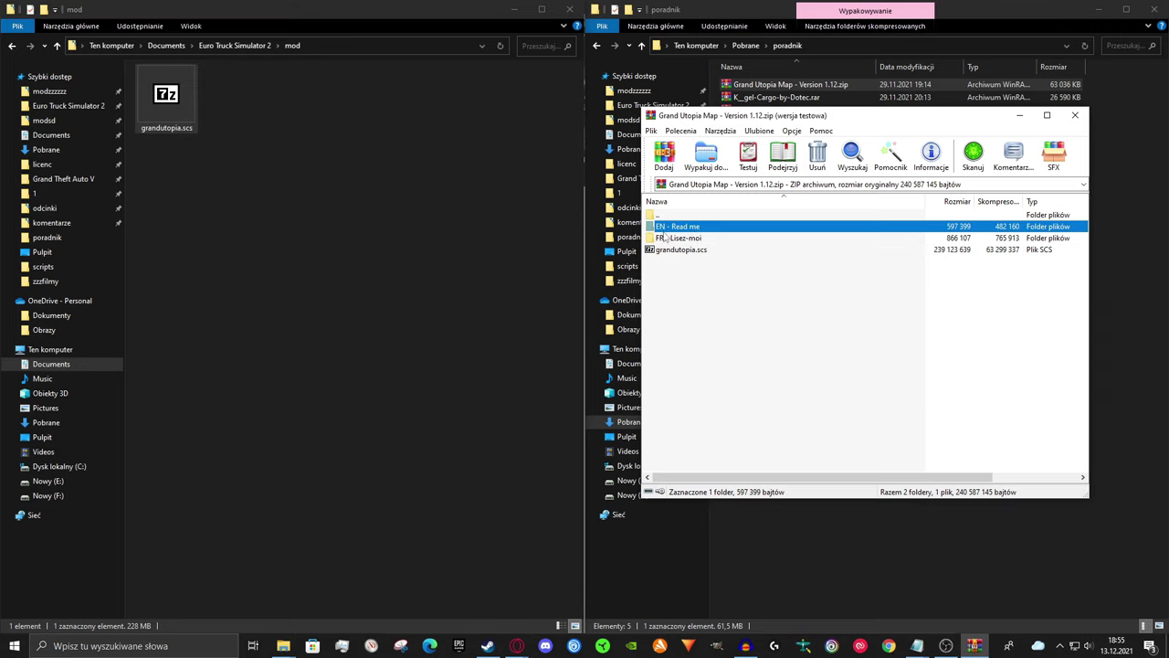
pyautogui.doubleClick(676, 230)
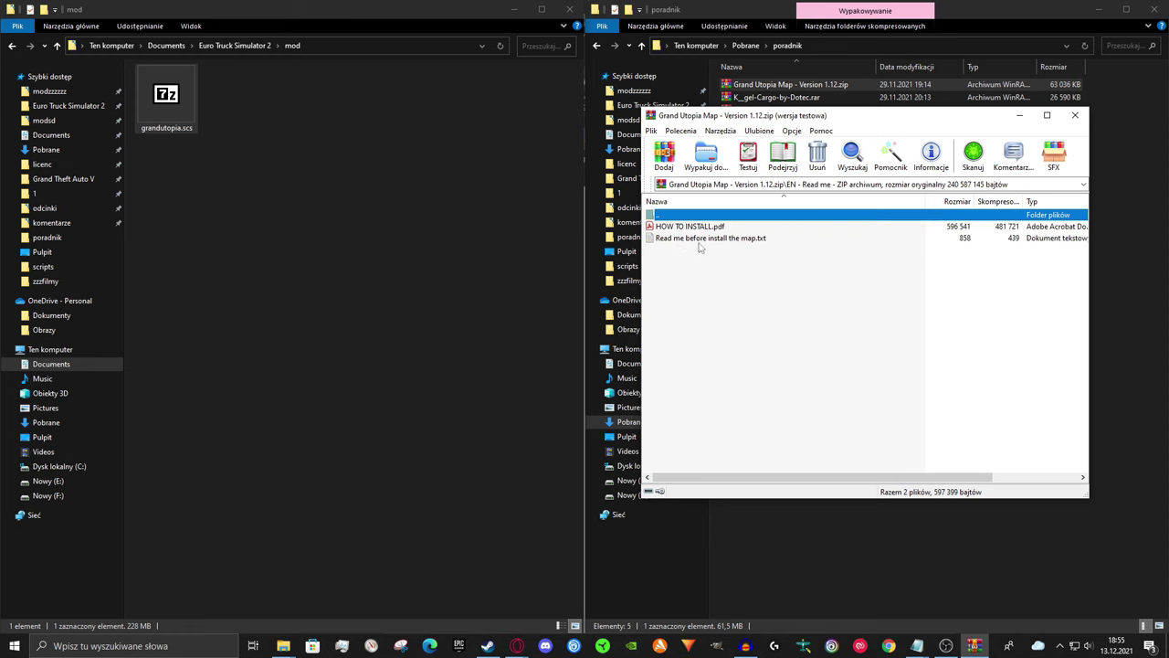
pyautogui.doubleClick(708, 239)
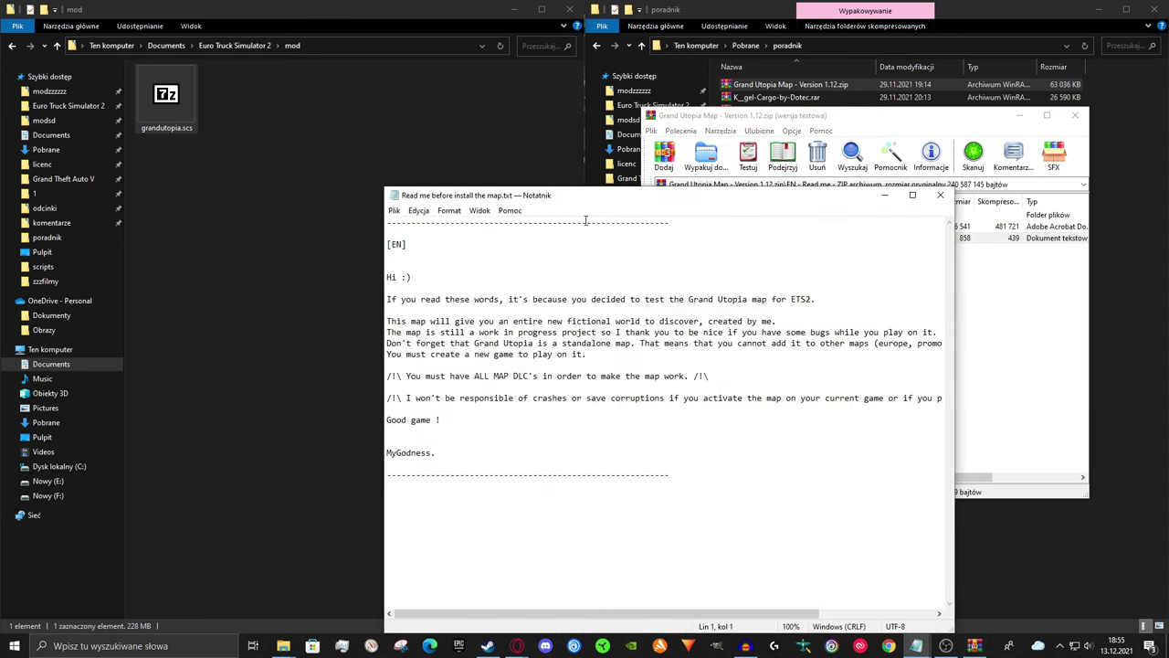
pyautogui.moveTo(692, 192); pyautogui.dragTo(491, 178)
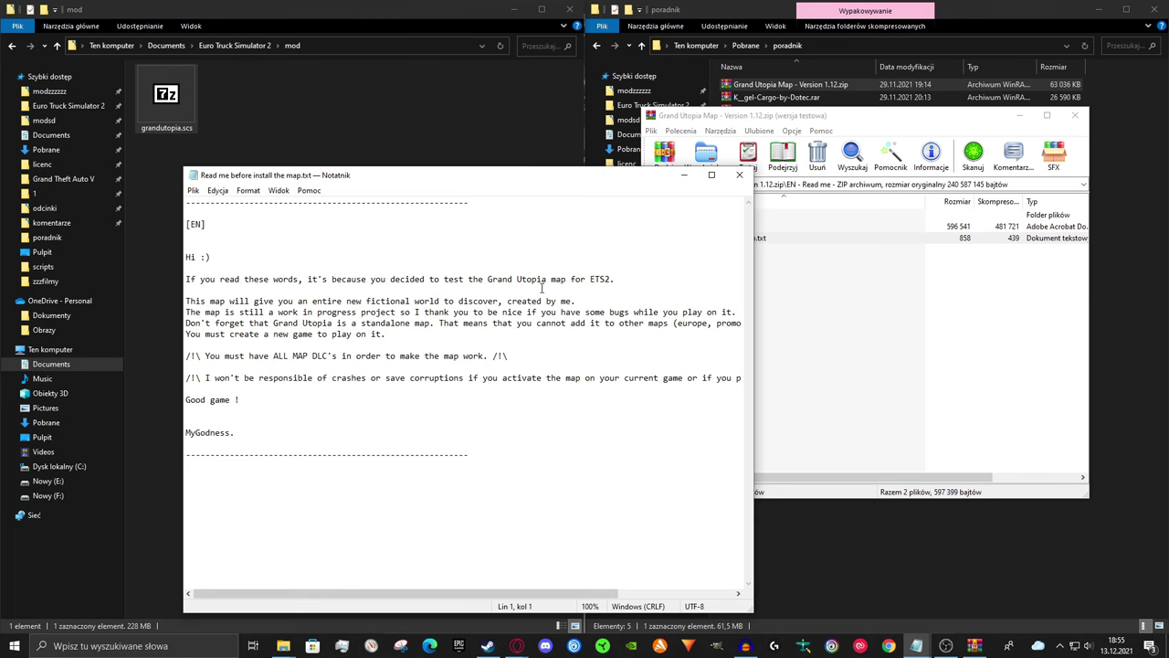
pyautogui.moveTo(650, 484); pyautogui.dragTo(199, 203)
pyautogui.click(339, 343)
pyautogui.moveTo(669, 464); pyautogui.dragTo(274, 200)
pyautogui.click(522, 332)
pyautogui.moveTo(307, 355); pyautogui.dragTo(338, 355)
pyautogui.click(729, 173)
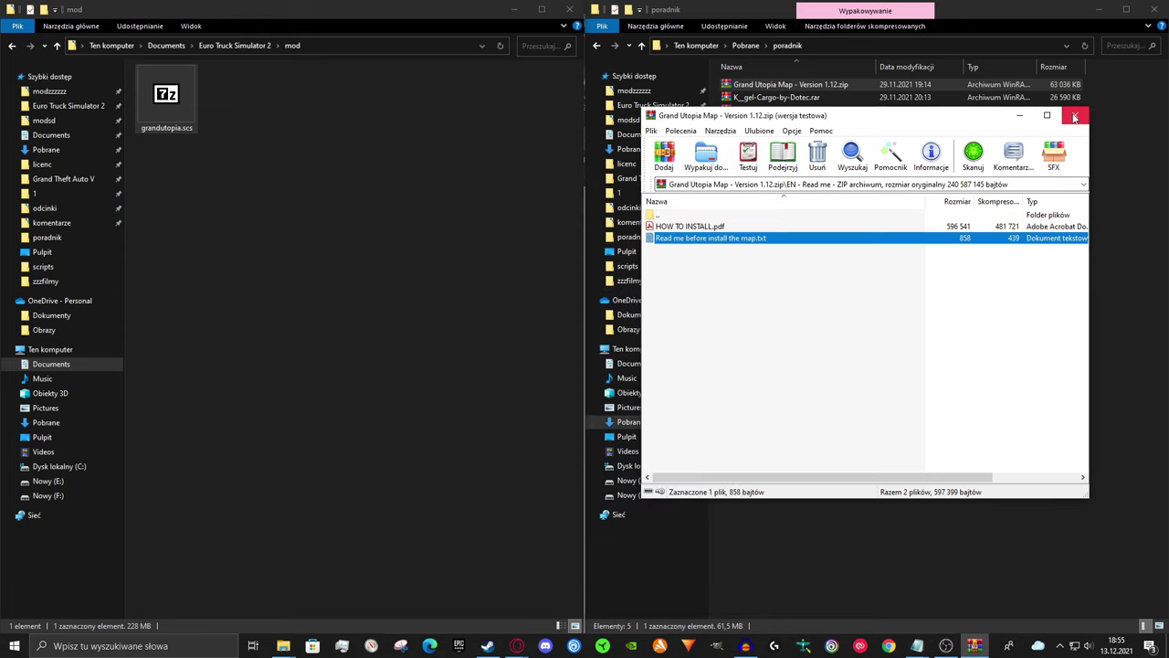
pyautogui.click(1074, 115)
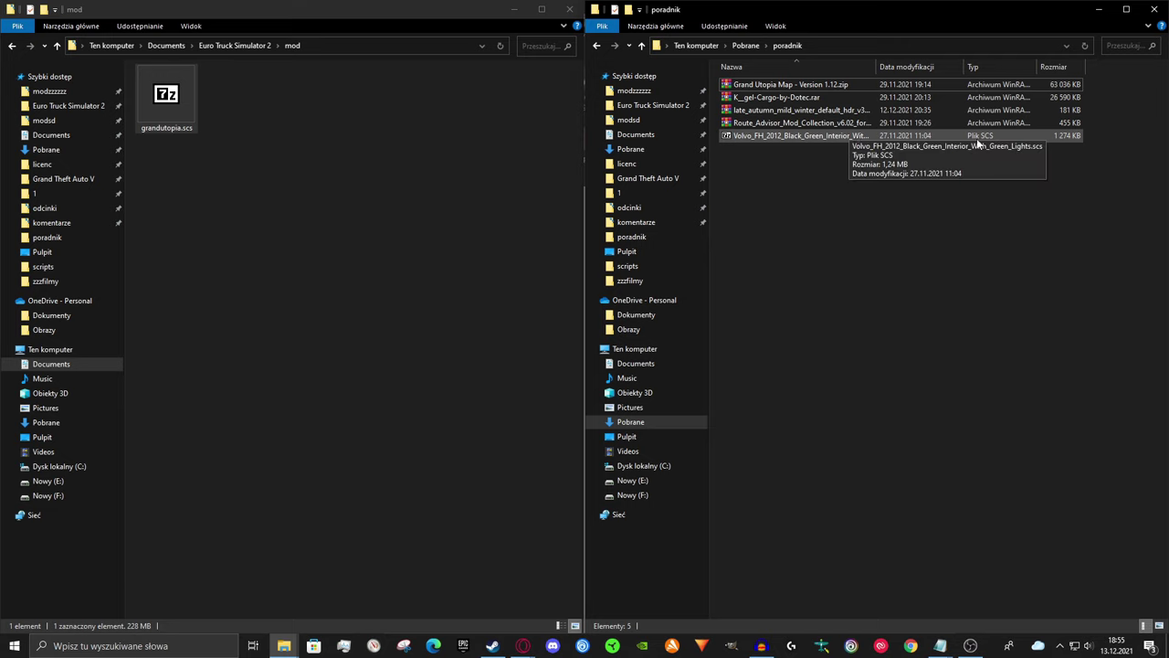
# Check the contents of Volvo_FH_2012_Black_Green_Interior_With_Green_Lights.scs and move the file into the mod folder
pyautogui.click(740, 139)
pyautogui.doubleClick(740, 138)
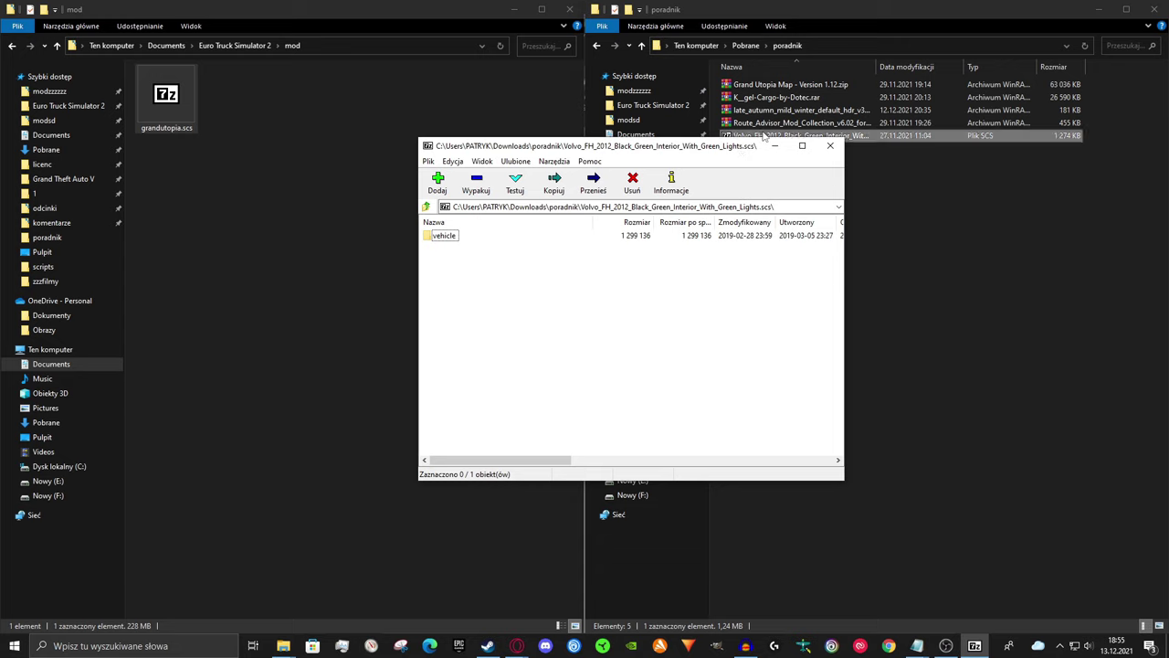
pyautogui.doubleClick(441, 236)
pyautogui.click(829, 146)
pyautogui.moveTo(744, 139); pyautogui.dragTo(336, 137)
# Open the Route_Advisor_Mod_Collection and late_autumn_mild_winter archives and examine which .scs files they contain
pyautogui.doubleClick(776, 115)
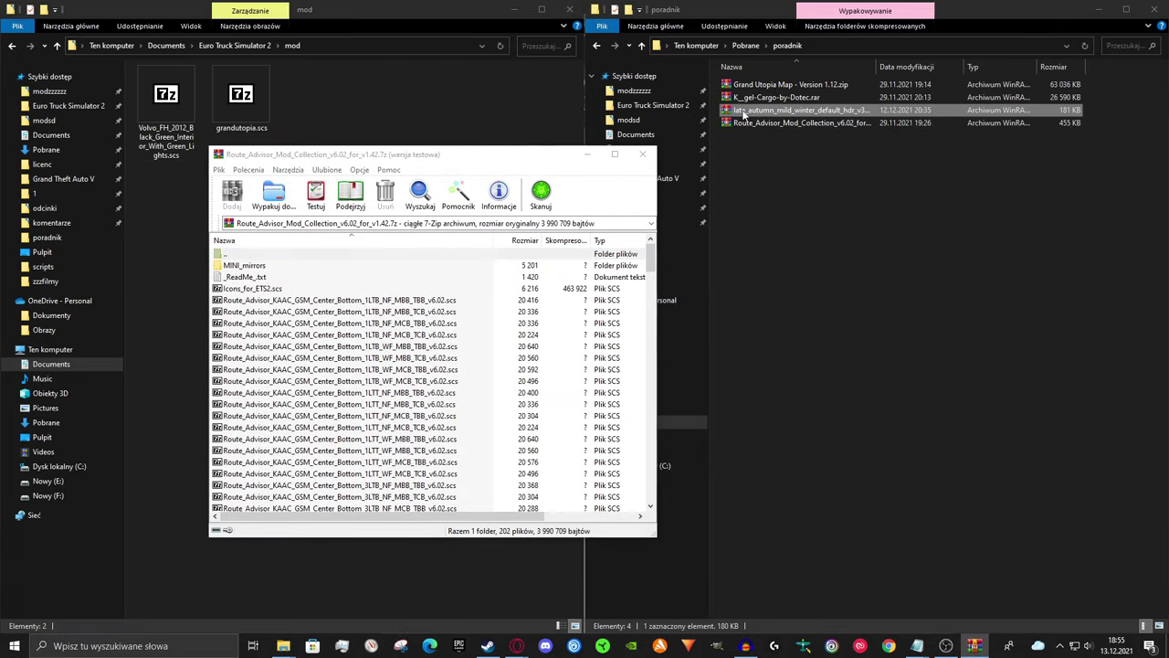
pyautogui.doubleClick(743, 111)
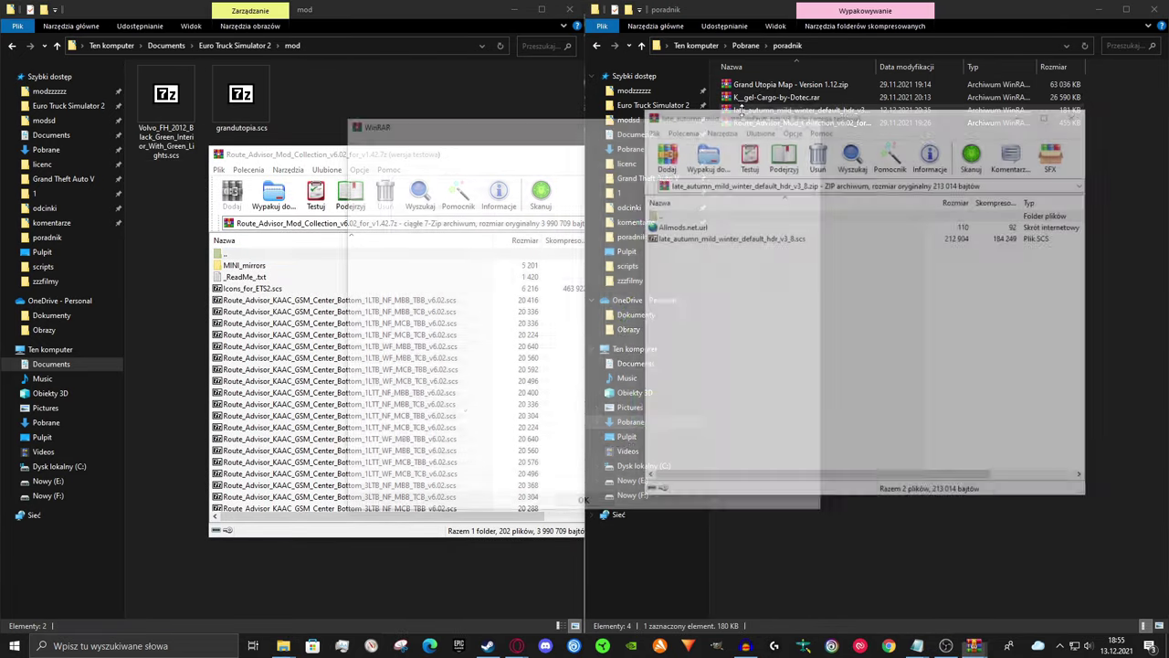
pyautogui.press('Escape')
pyautogui.moveTo(620, 165); pyautogui.dragTo(489, 207)
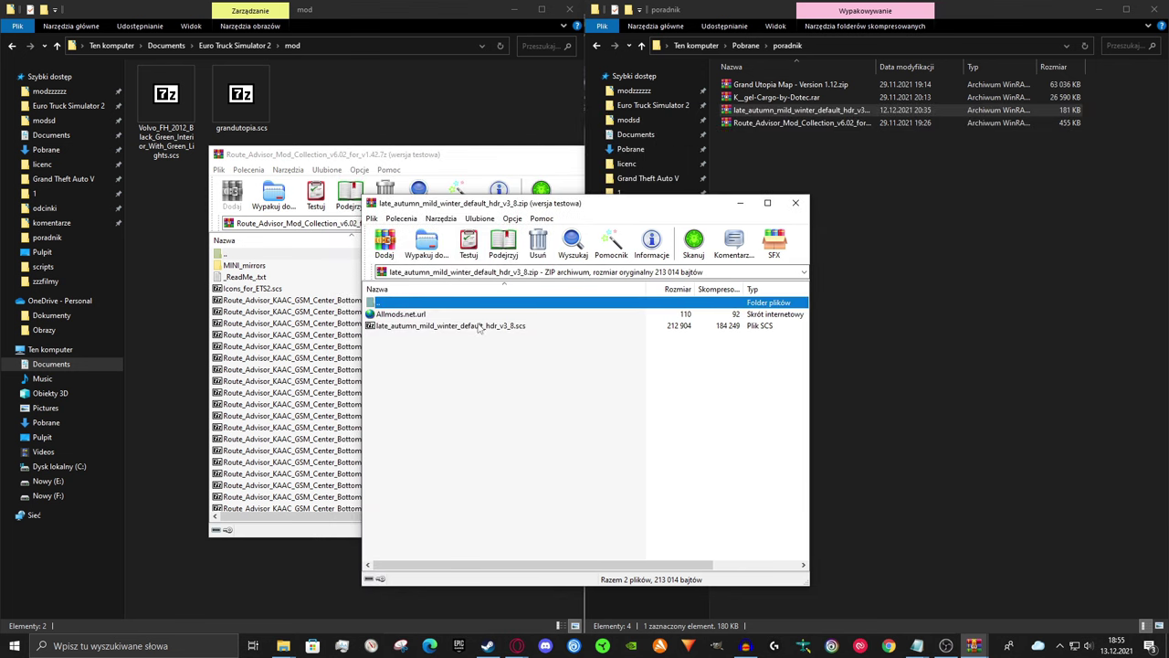
pyautogui.moveTo(554, 361); pyautogui.dragTo(517, 315)
# Open the K__gel-Cargo-by-Dotec.rar archive and try to view its readme.txt without entering a password
pyautogui.doubleClick(777, 96)
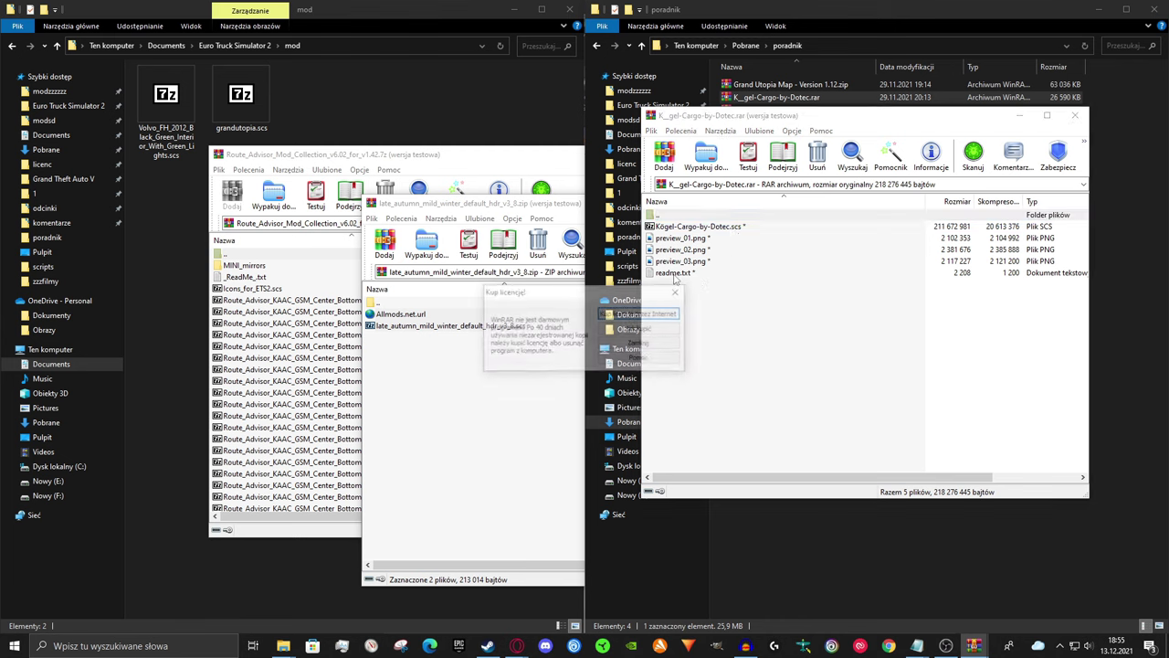
pyautogui.click(682, 281)
pyautogui.doubleClick(683, 275)
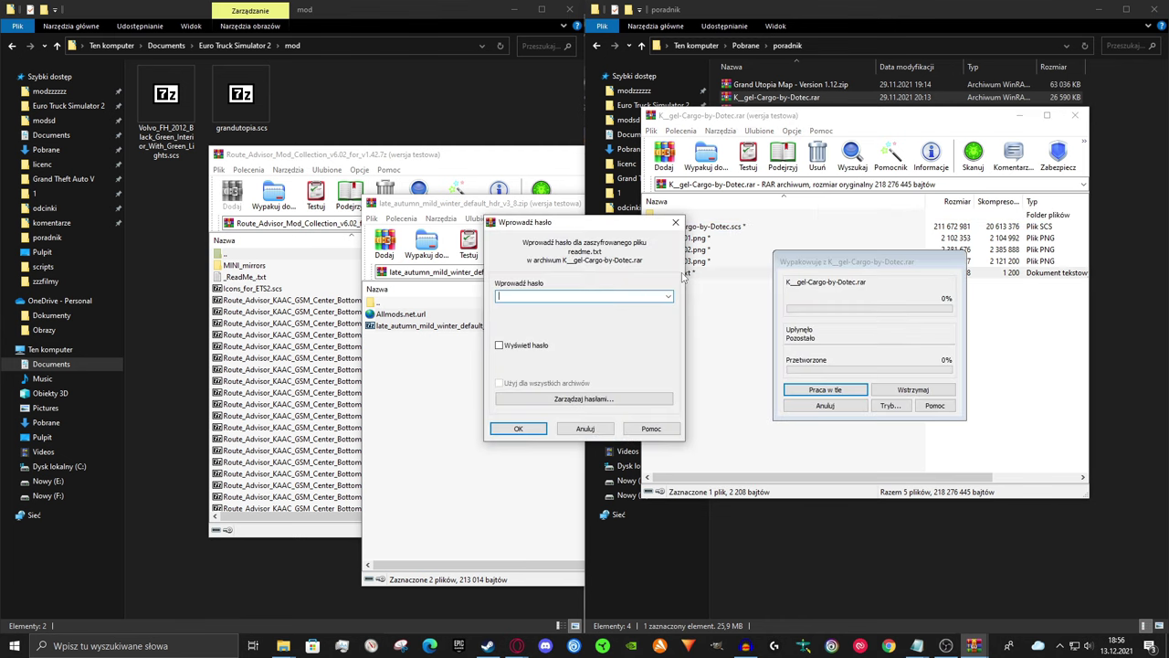
pyautogui.click(605, 426)
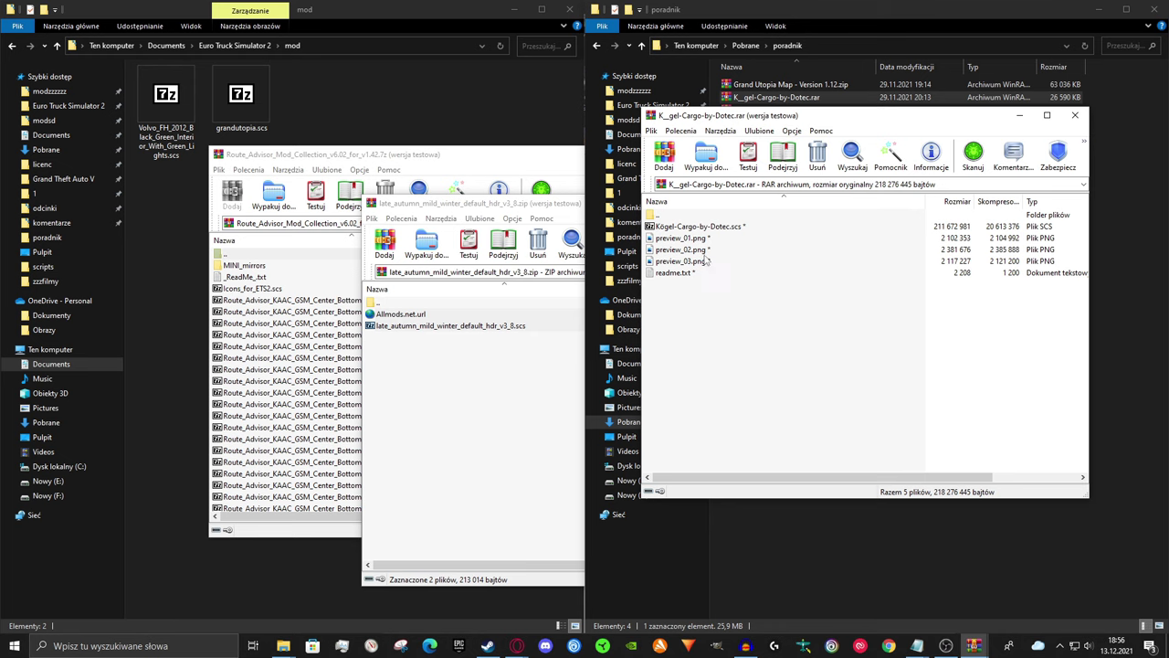
# Extract late_autumn_mild_winter_default_hdr_v3_8.scs from its archive into the mod folder and delete the extra Allmods.net shortcut
pyautogui.moveTo(413, 325); pyautogui.dragTo(354, 116)
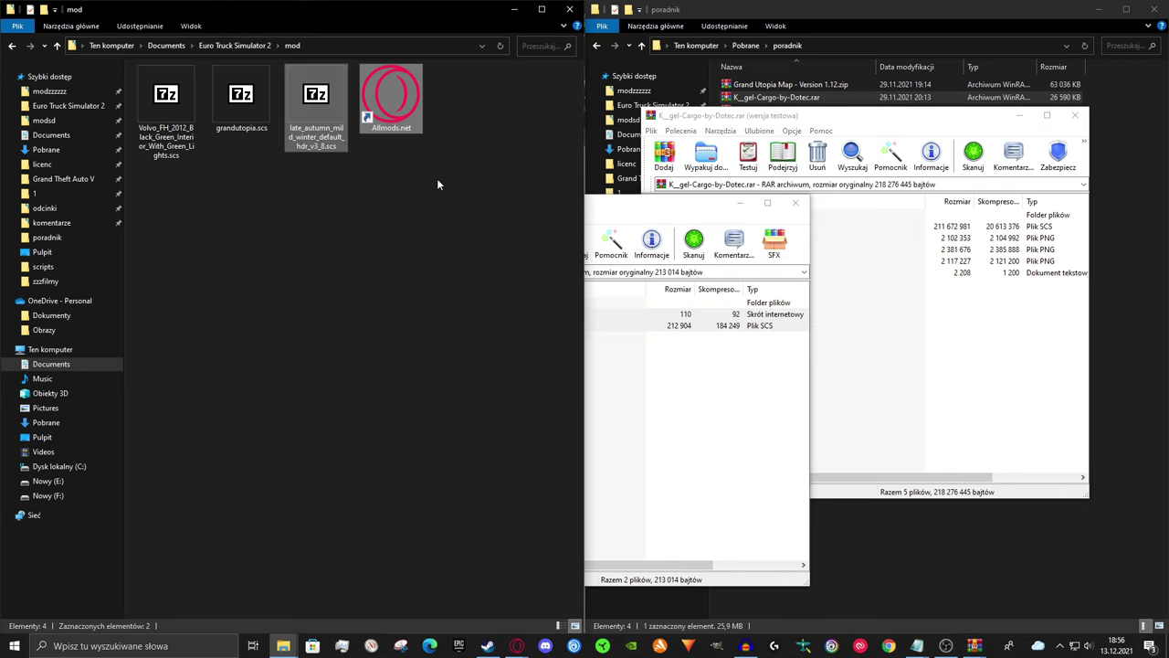
pyautogui.click(395, 111)
pyautogui.press('Delete')
pyautogui.click(999, 568)
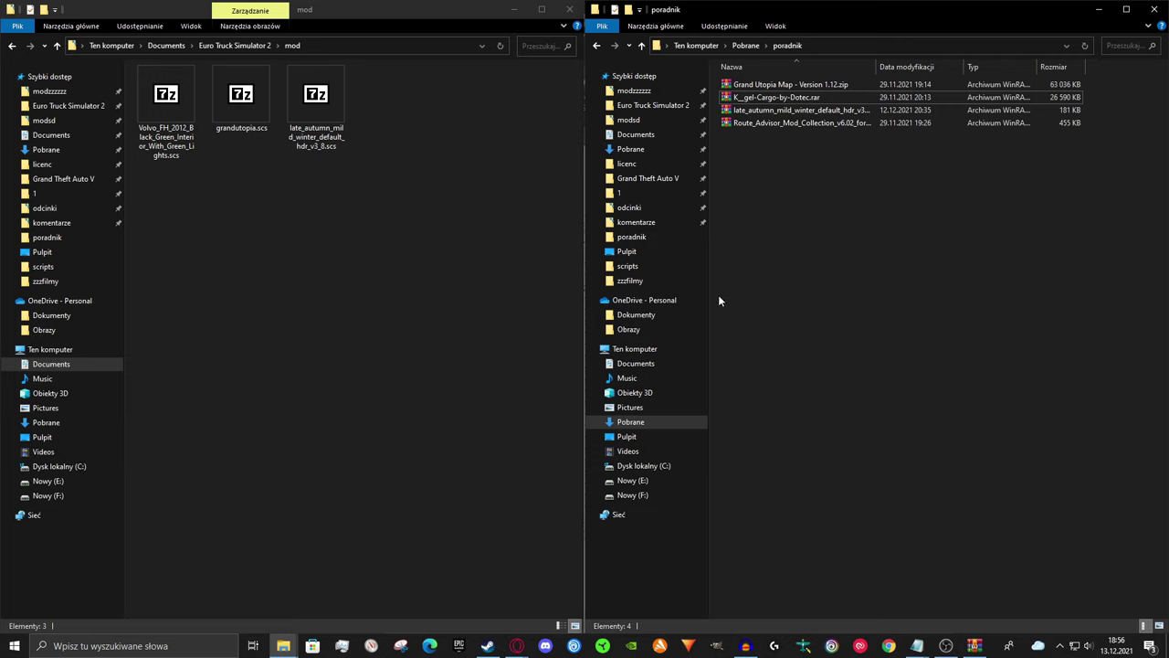
# Create a new folder named dsada in the poradnik folder
pyautogui.rightClick(756, 244)
pyautogui.moveTo(808, 372)
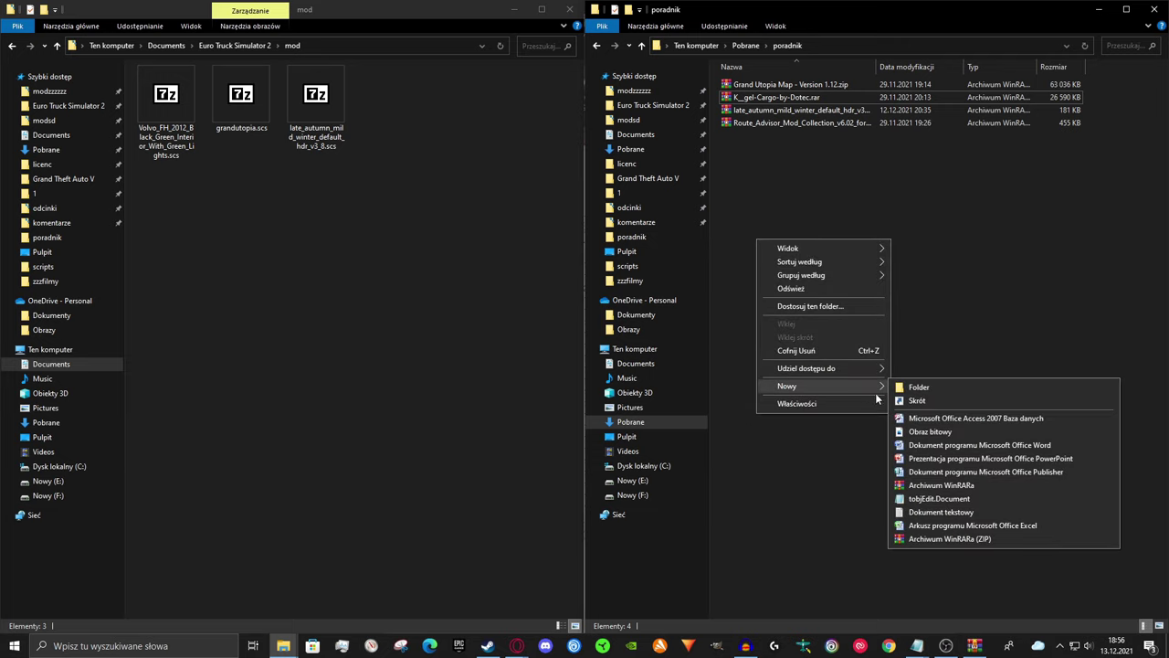
pyautogui.click(916, 386)
pyautogui.write('dsada')
pyautogui.click(807, 241)
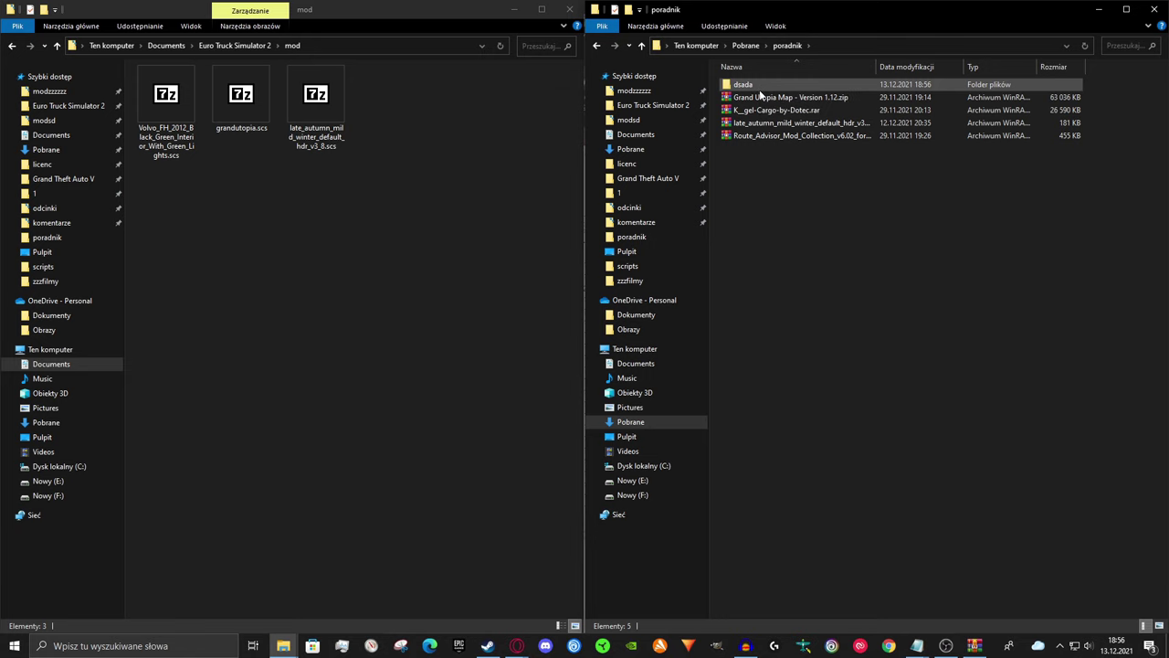
# Look through the vehicle folder structure inside Volvo_FH_2012_Black_Green_Interior_With_Green_Lights.scs down to the interior folder, then close the archive
pyautogui.doubleClick(160, 110)
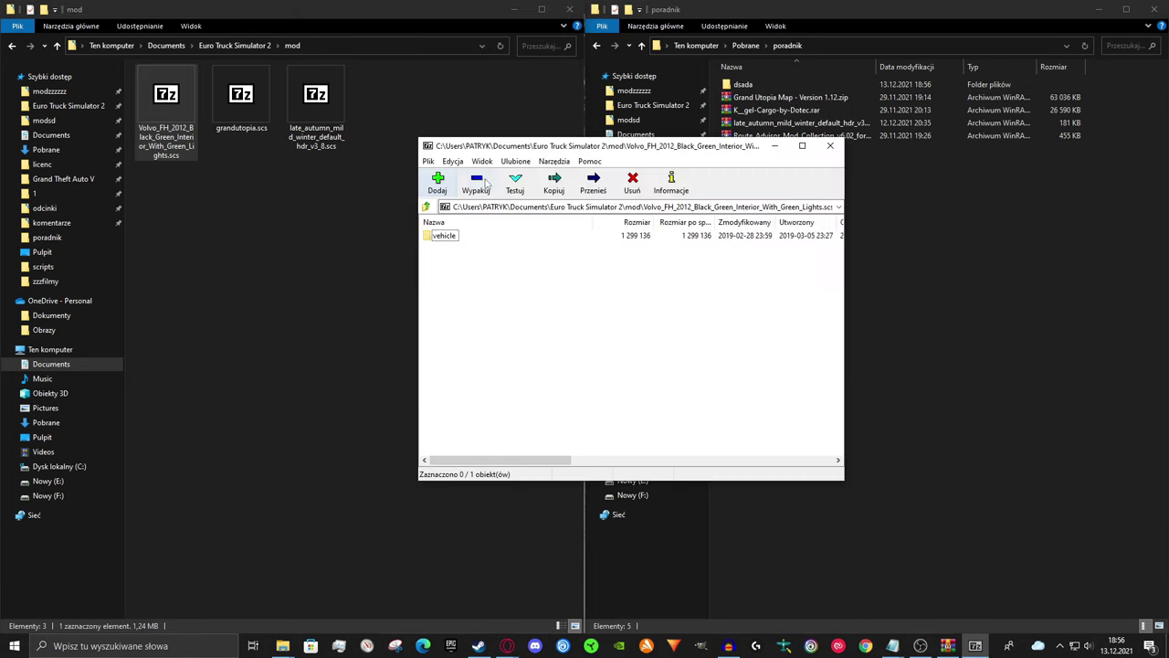
pyautogui.doubleClick(439, 236)
pyautogui.doubleClick(439, 236)
pyautogui.doubleClick(440, 235)
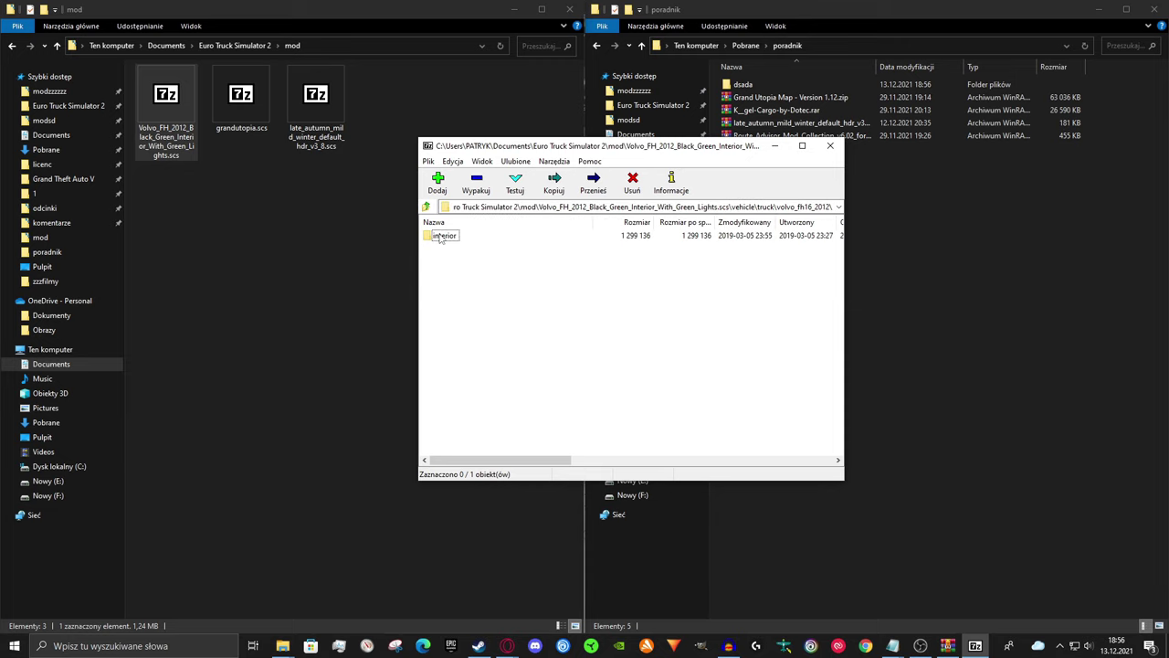
pyautogui.click(829, 146)
pyautogui.moveTo(741, 85); pyautogui.dragTo(760, 122)
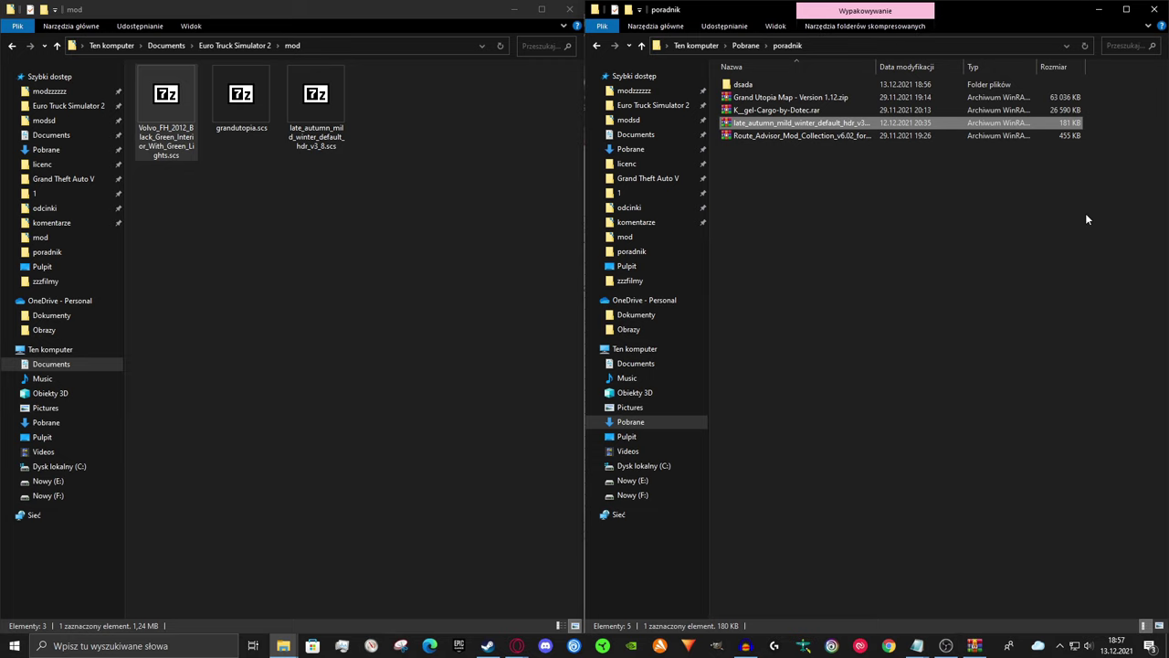
pyautogui.press('Menu')
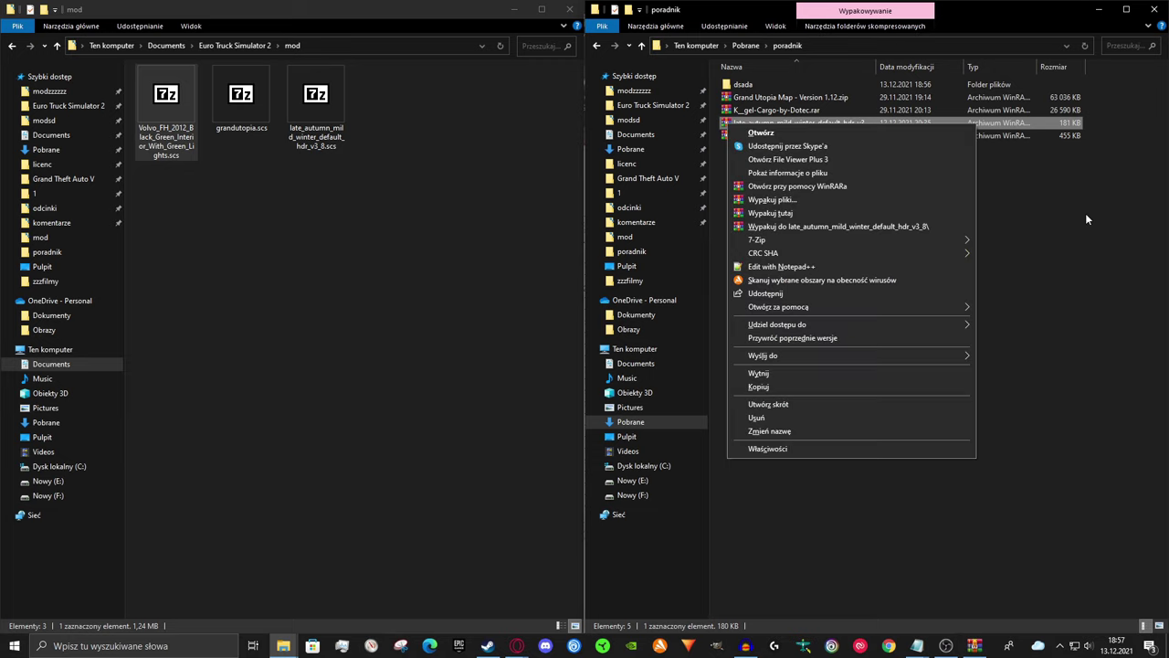
pyautogui.click(1032, 170)
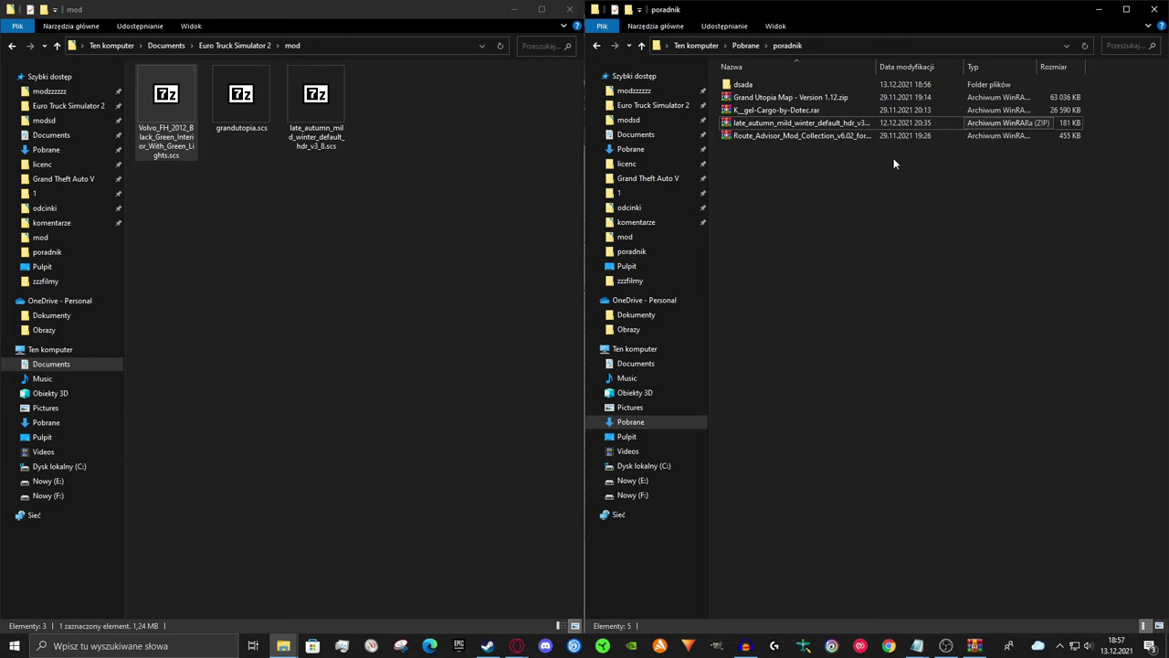
pyautogui.click(848, 125)
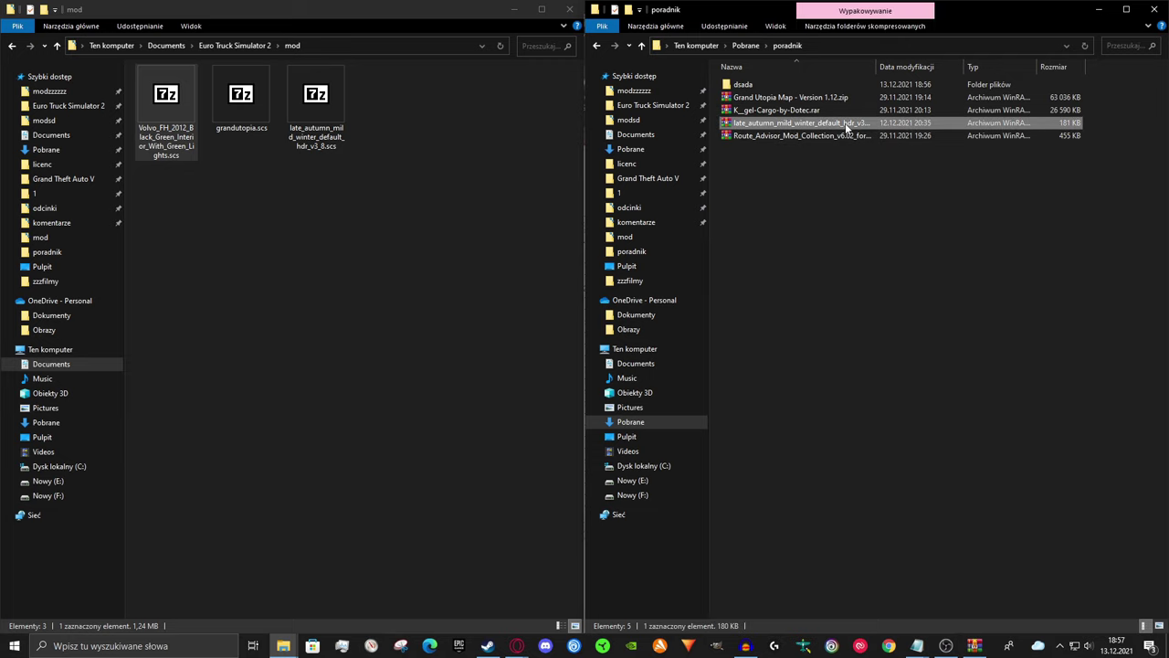
pyautogui.rightClick(848, 125)
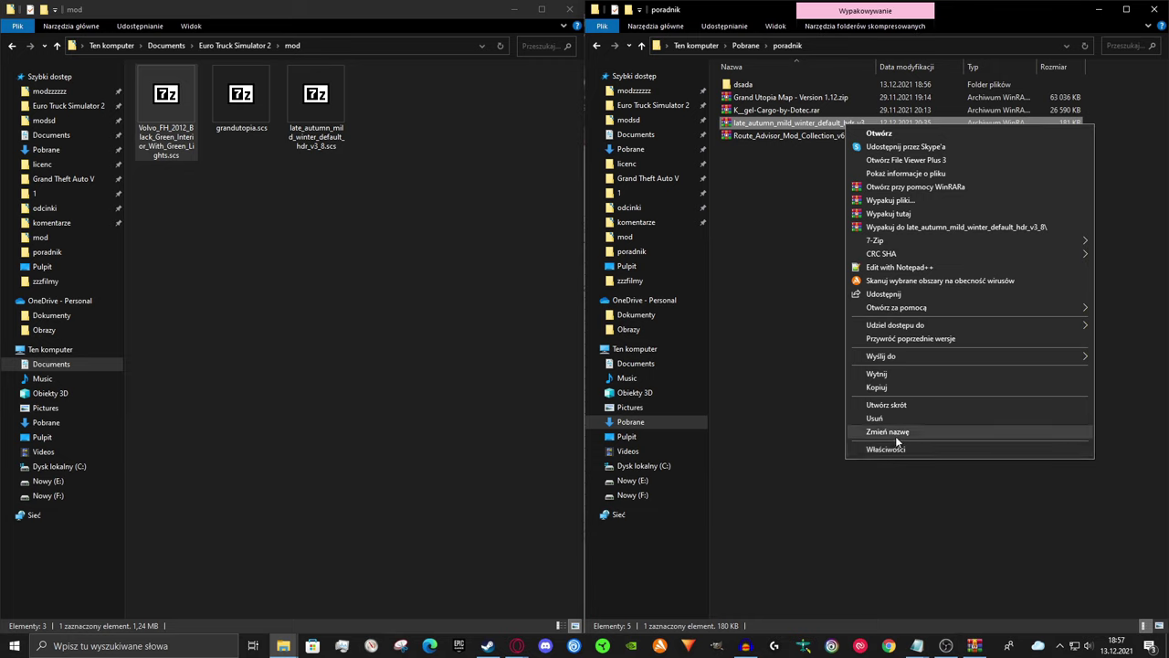
pyautogui.click(895, 436)
pyautogui.moveTo(874, 123)
pyautogui.mouseDown()
pyautogui.moveTo(819, 122)
pyautogui.moveTo(869, 123)
pyautogui.mouseUp()
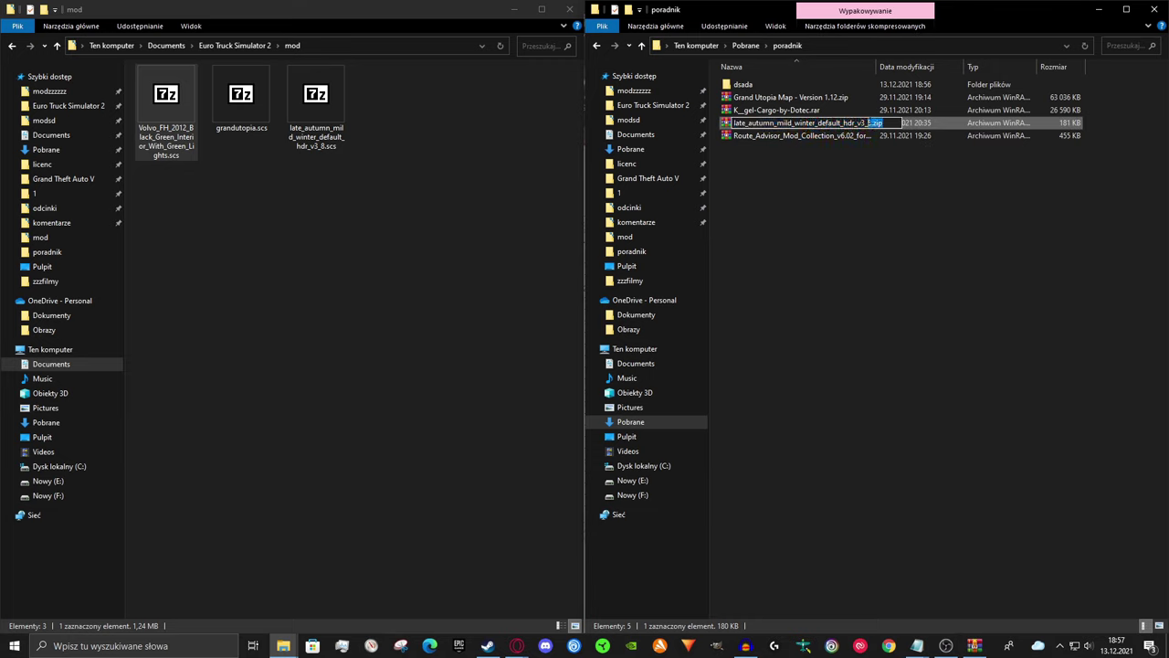
pyautogui.click(815, 159)
# Compare the contents of late_autumn_mild_winter_default_hdr_v3_8.zip with those of the Volvo interior .scs file, then close both archives
pyautogui.doubleClick(786, 123)
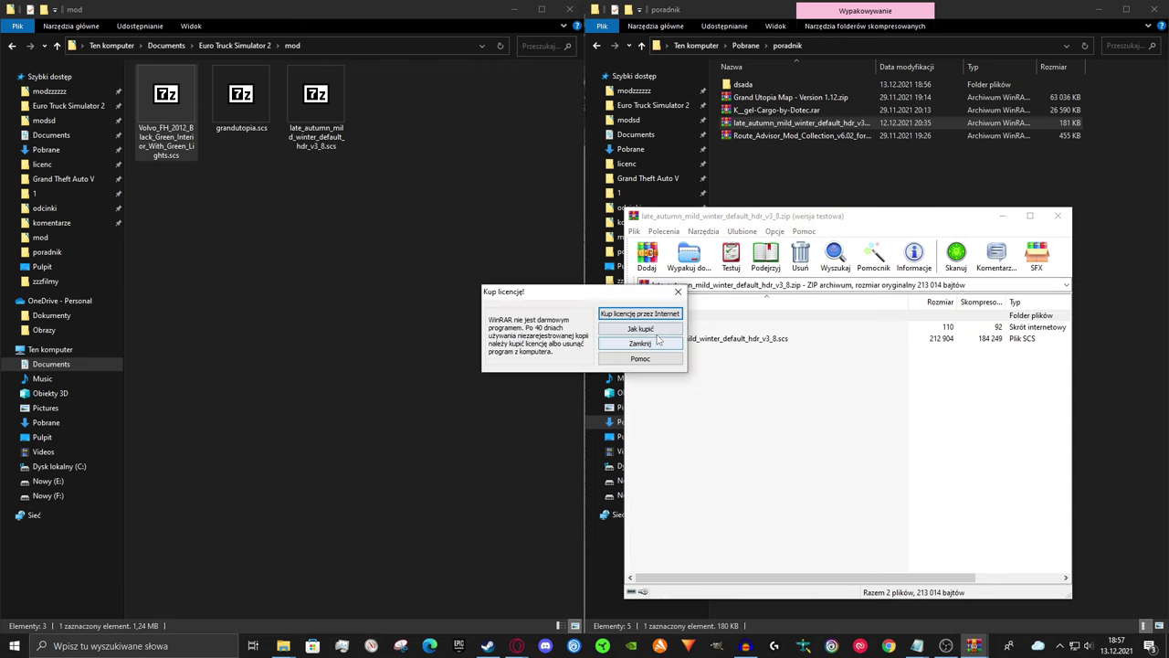
pyautogui.click(676, 294)
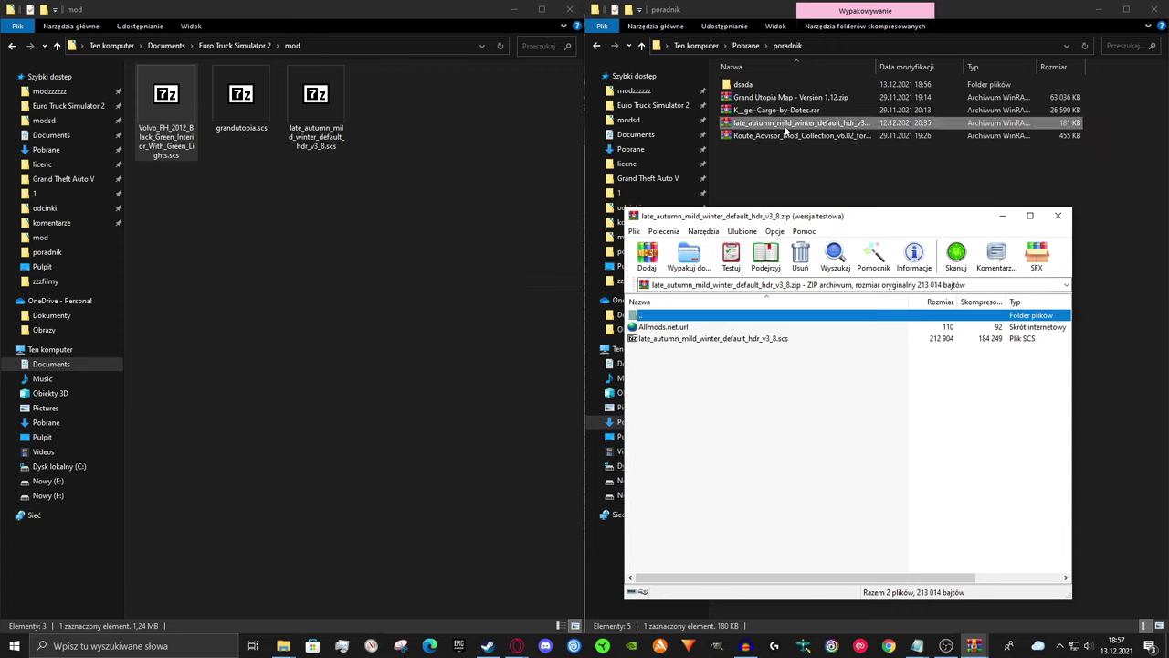
pyautogui.doubleClick(167, 105)
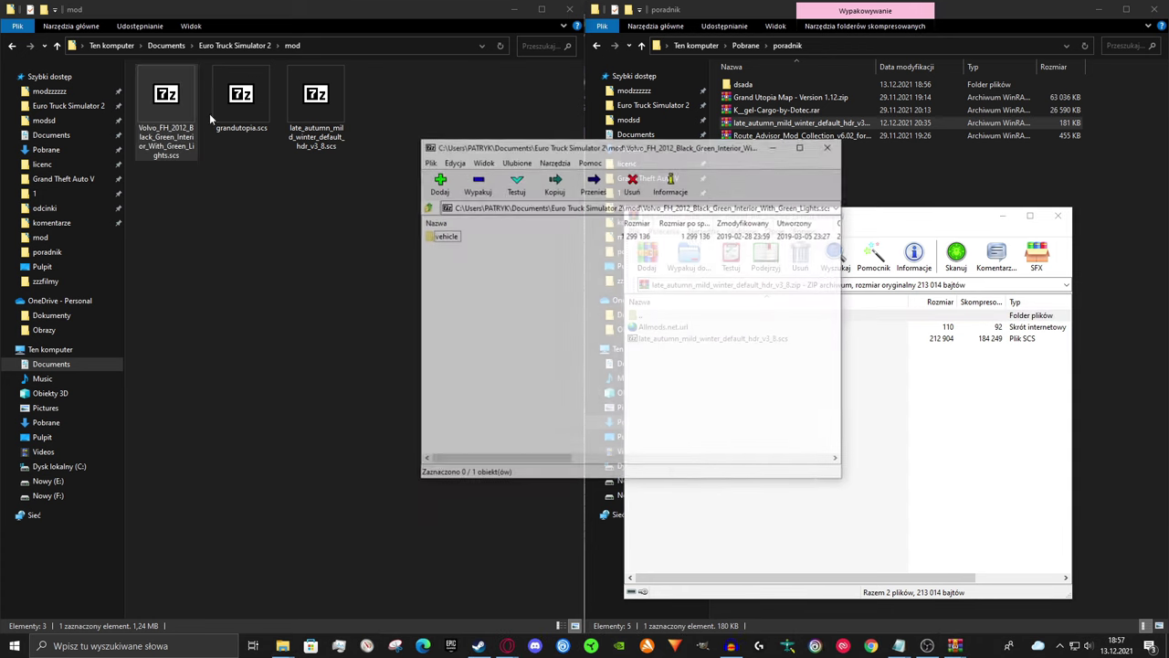
pyautogui.click(444, 236)
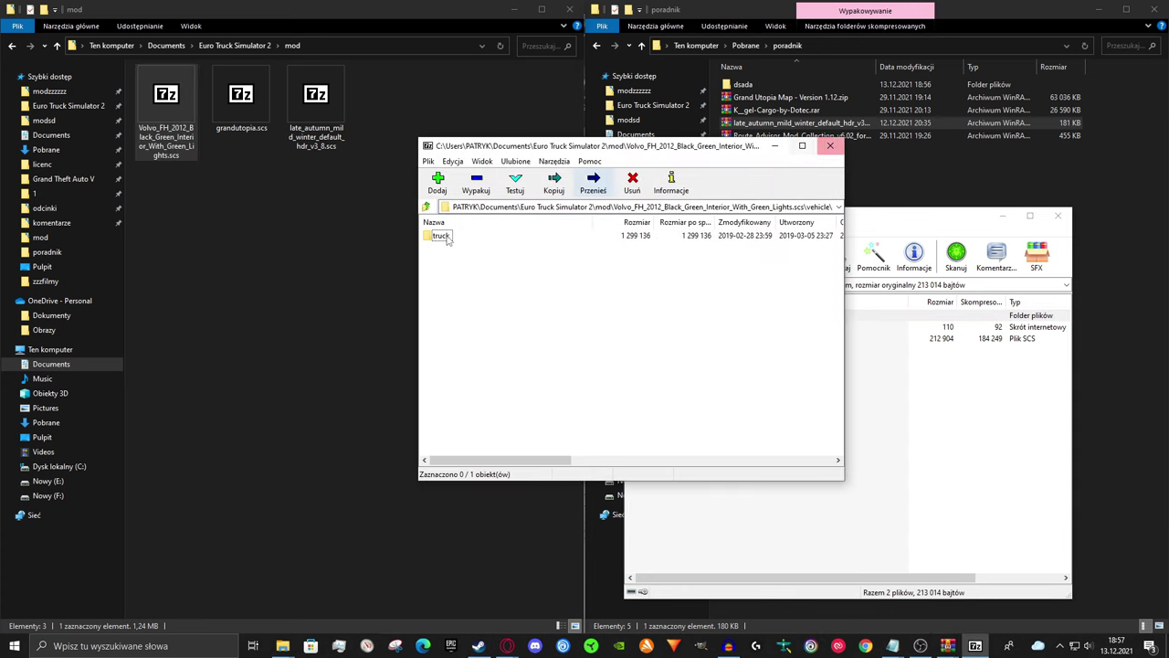
pyautogui.click(831, 145)
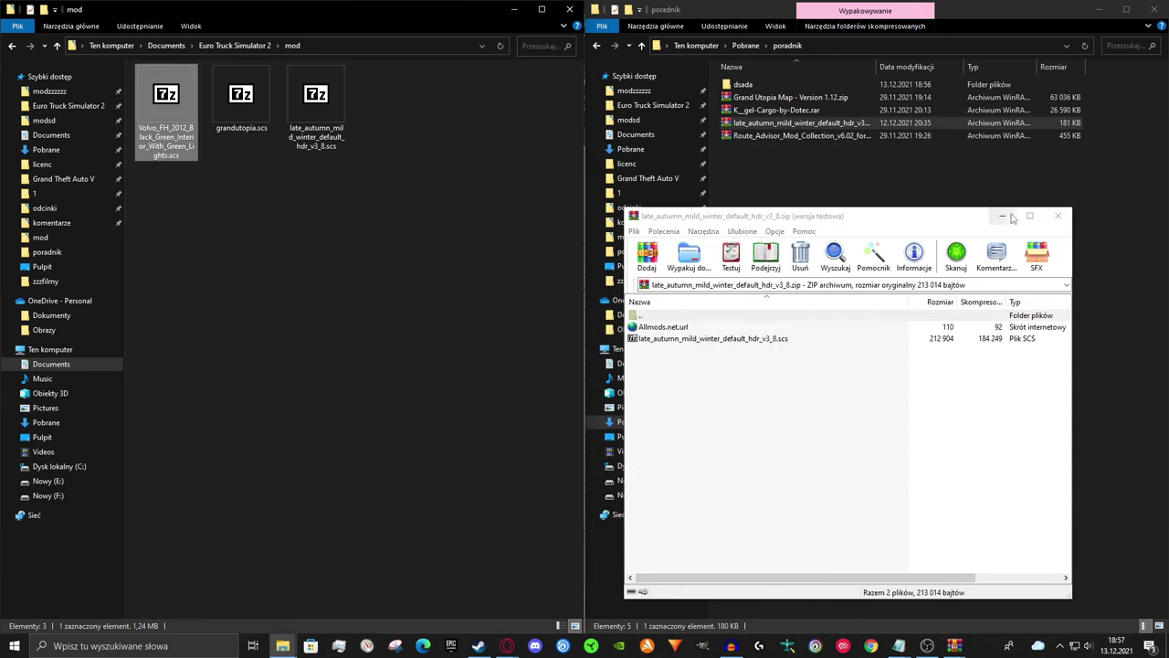
pyautogui.doubleClick(146, 80)
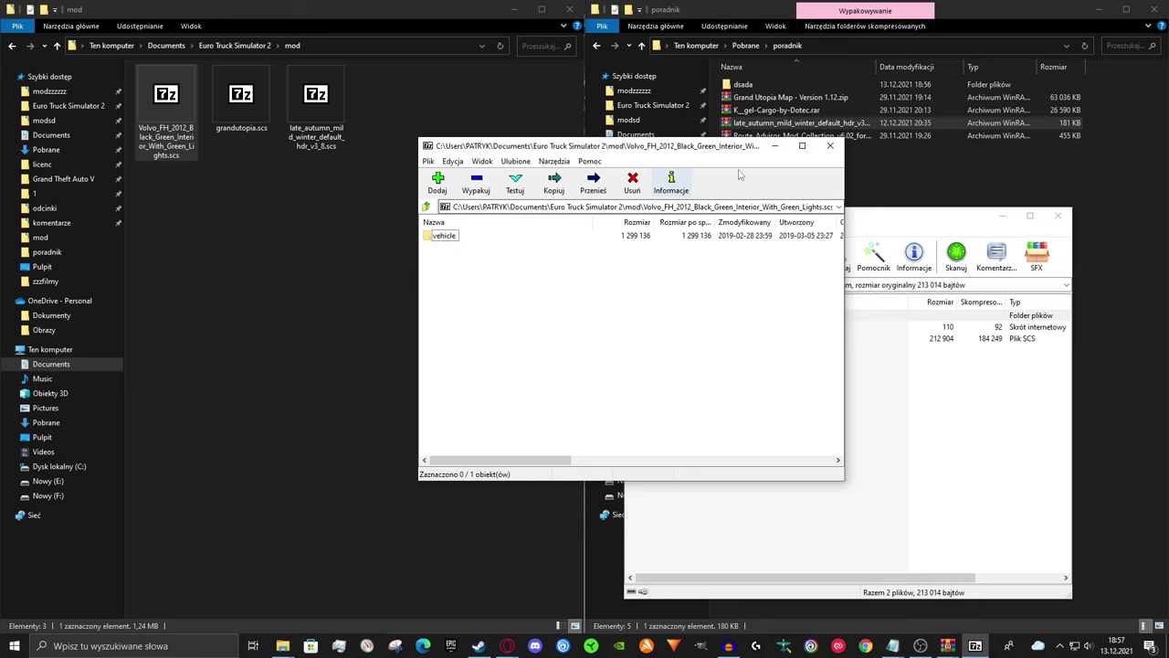
pyautogui.click(830, 146)
pyautogui.click(1058, 215)
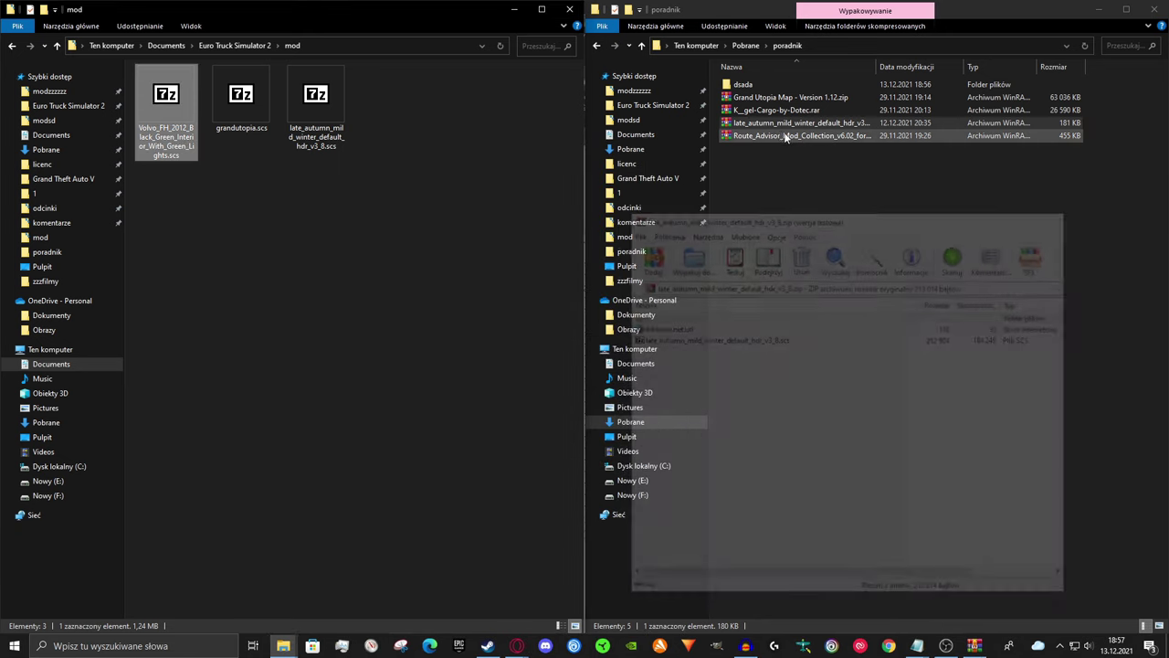
# Move late_autumn_mild_winter_default_hdr_v3_8.zip into the mod folder, then delete all files from the mod folder
pyautogui.moveTo(795, 123); pyautogui.dragTo(355, 240)
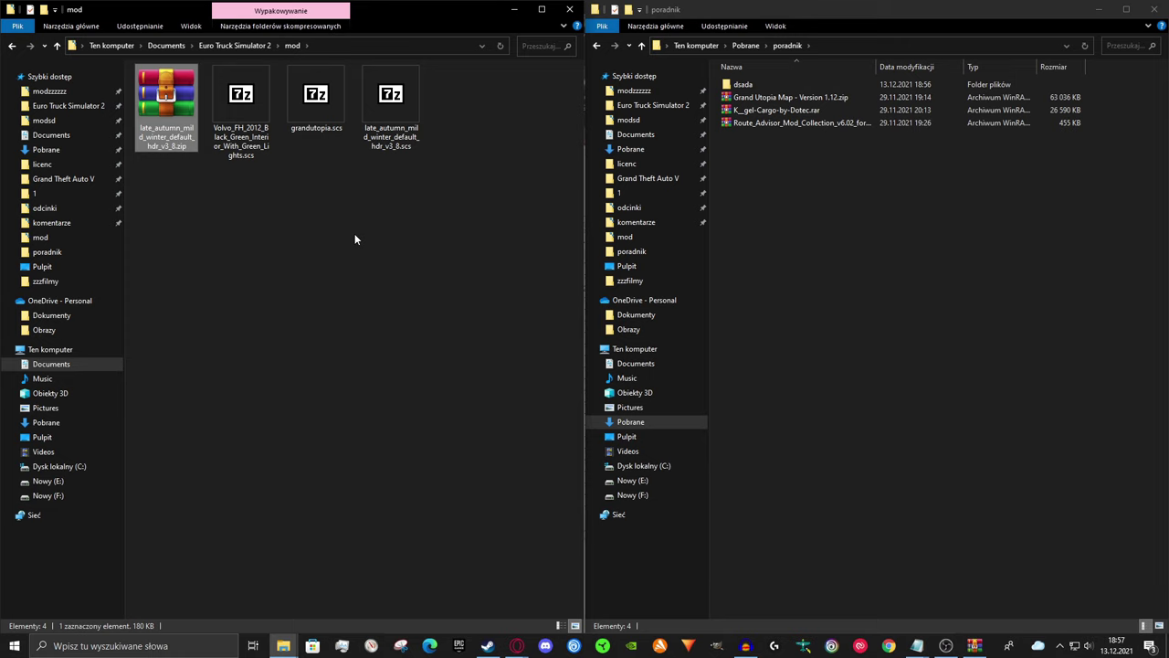
pyautogui.moveTo(419, 221); pyautogui.dragTo(183, 106)
pyautogui.press('Delete')
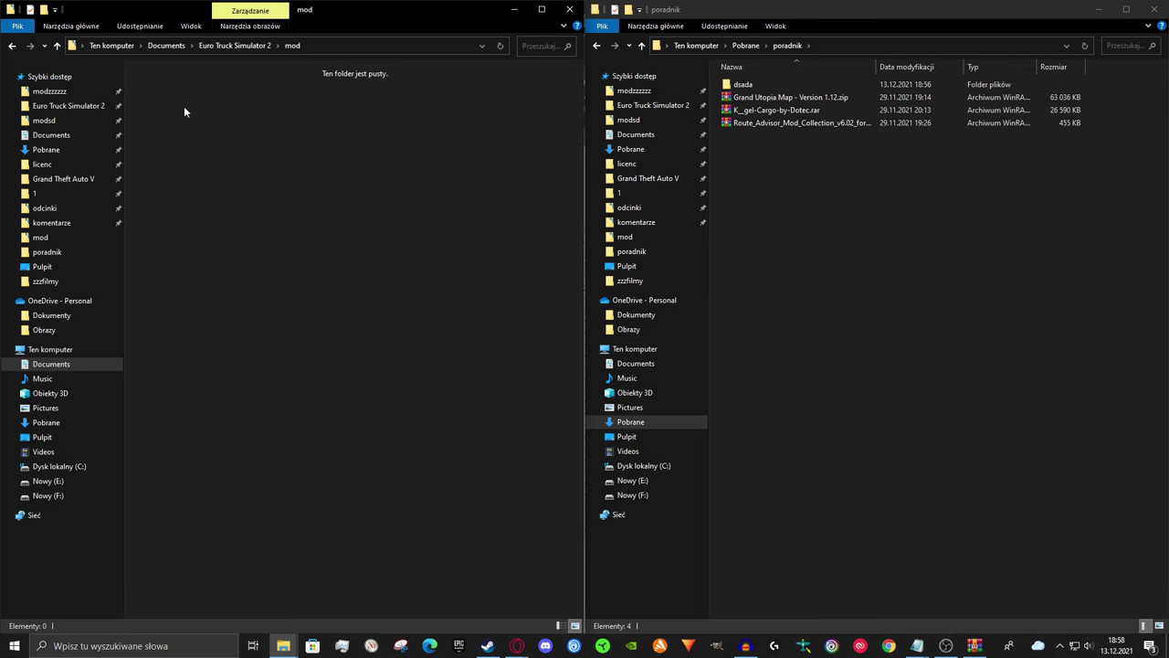
# Switch to Opera, copy "Daniels Random Events" from the mod page title, and search Google for "Daniels Random Events 1.42" in a new tab
pyautogui.rightClick(518, 646)
pyautogui.click(523, 623)
pyautogui.moveTo(505, 279); pyautogui.dragTo(724, 291)
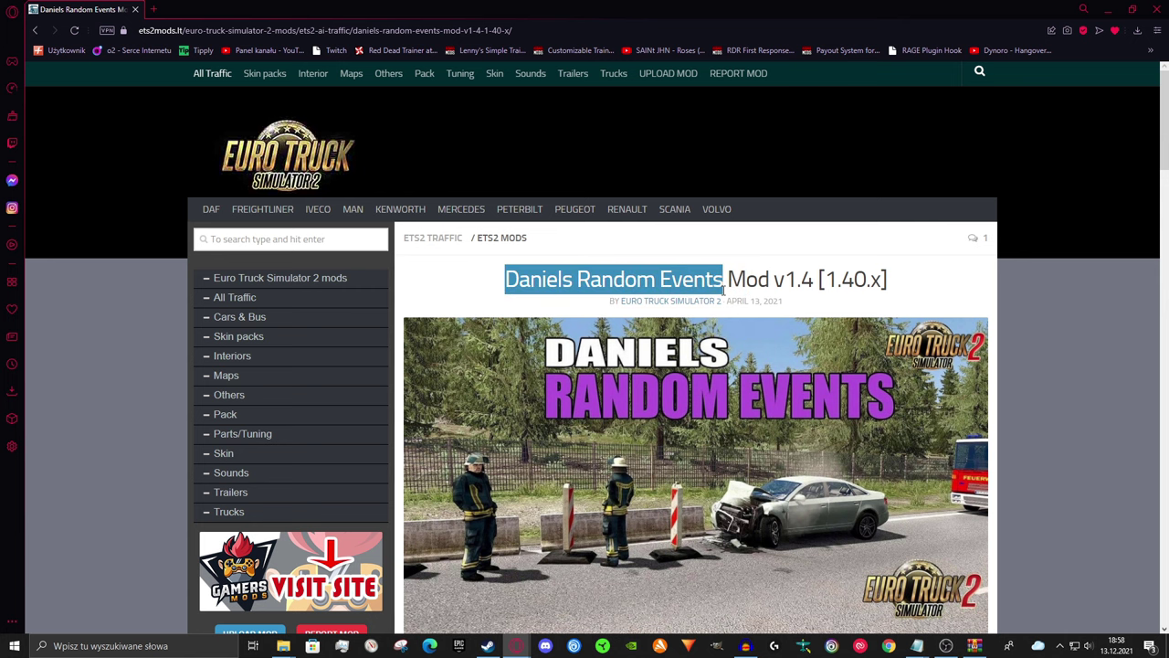
pyautogui.hotkey('ctrl', 'c')
pyautogui.hotkey('ctrl', 't')
pyautogui.hotkey('ctrl', 'v')
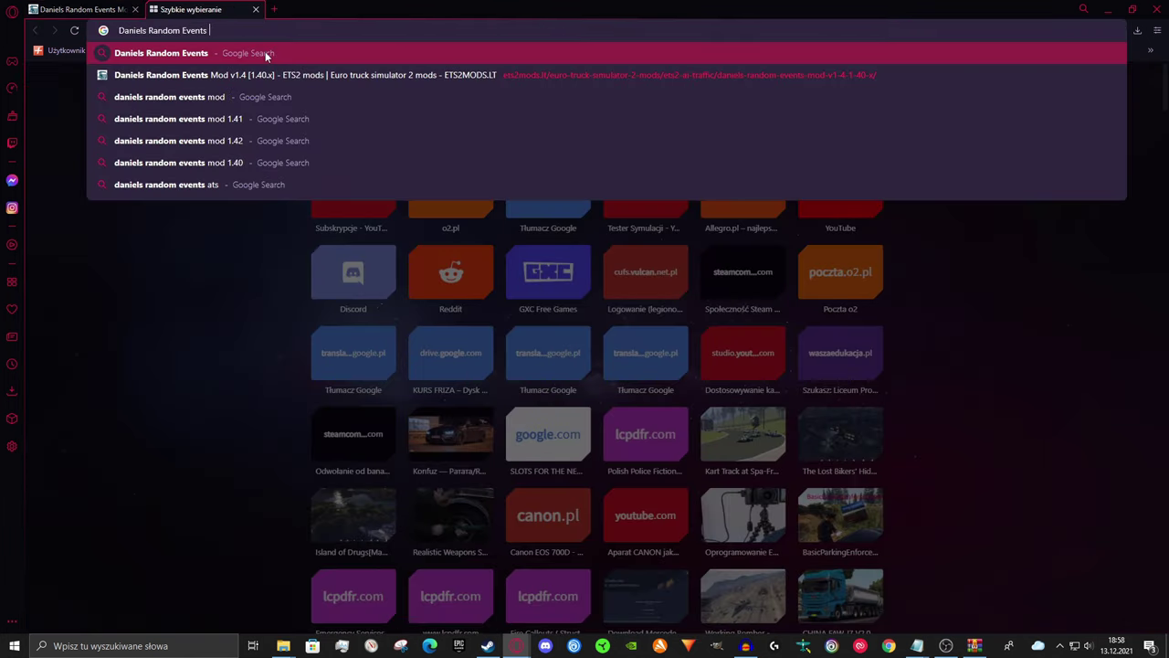
pyautogui.write('1.40')
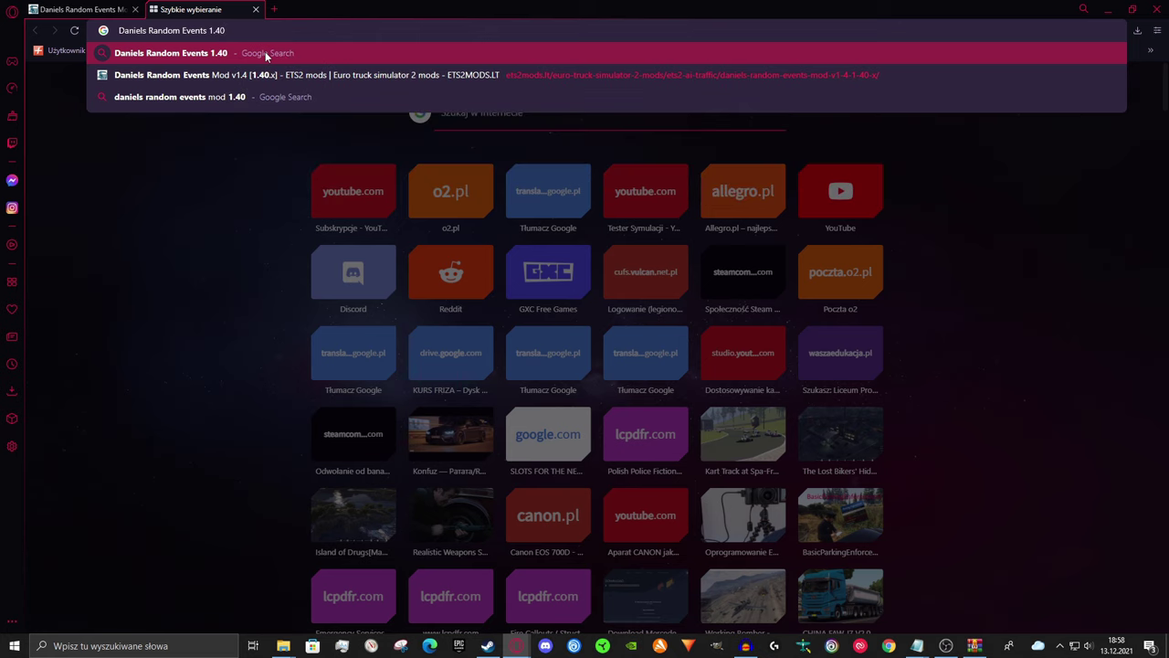
pyautogui.press('BackSpace')
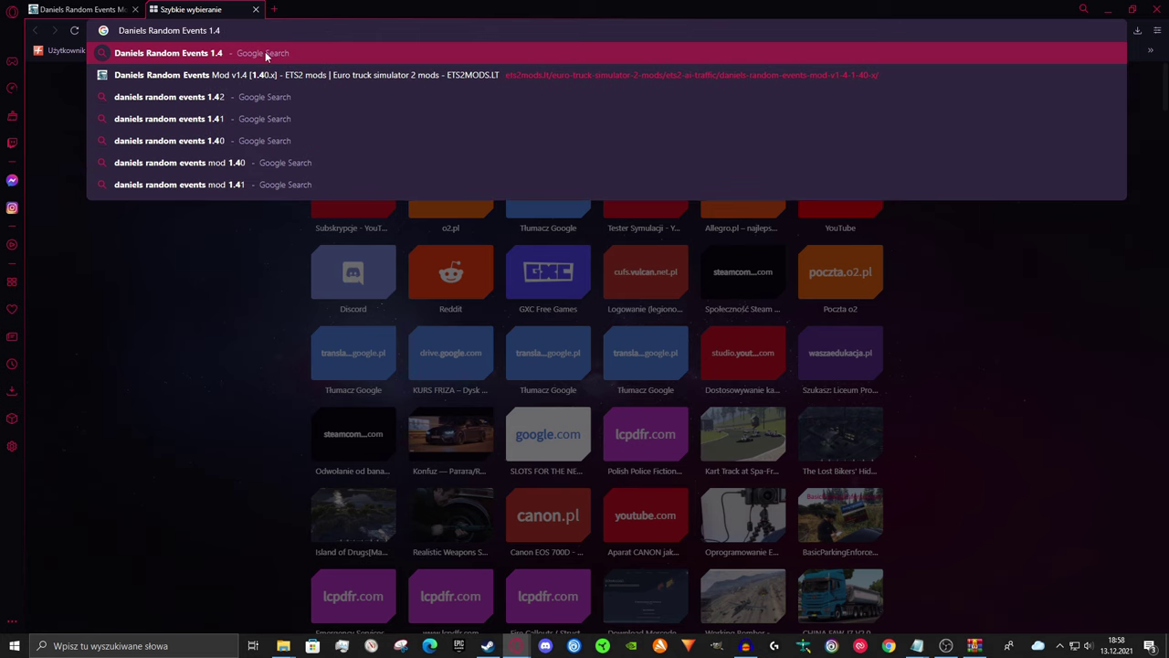
pyautogui.write('2')
pyautogui.press('Return')
# Scan the search results for a matching mod version, view the SCS Software forum topic, and close that tab
pyautogui.scroll(-3, 373, 431)
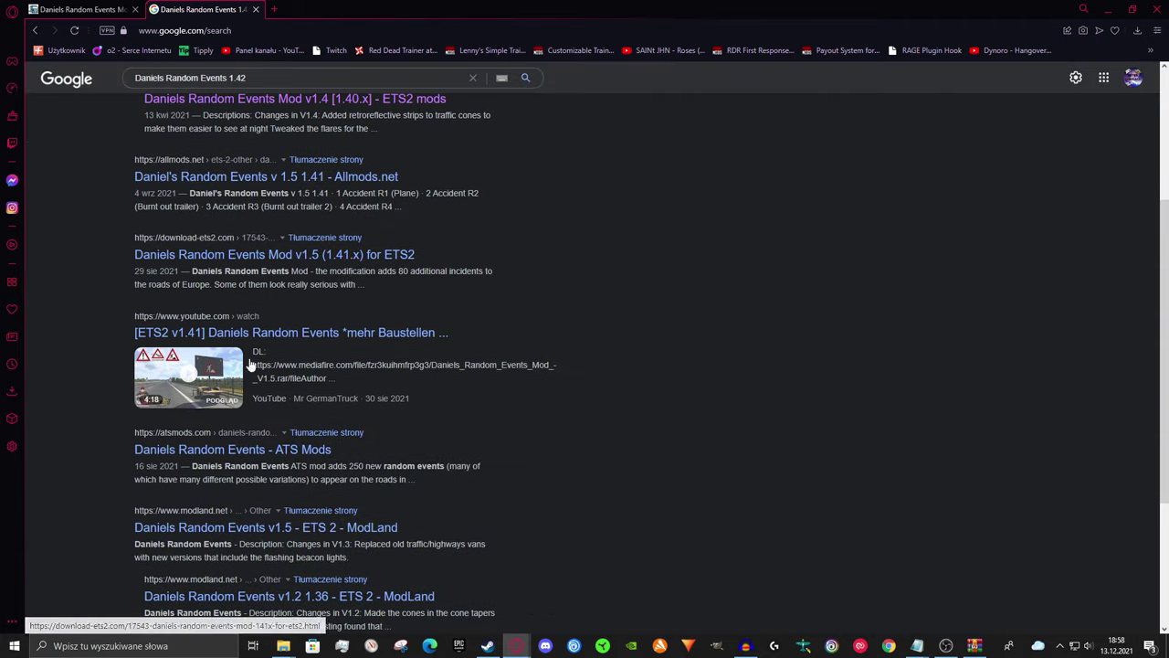
pyautogui.scroll(2, 366, 413)
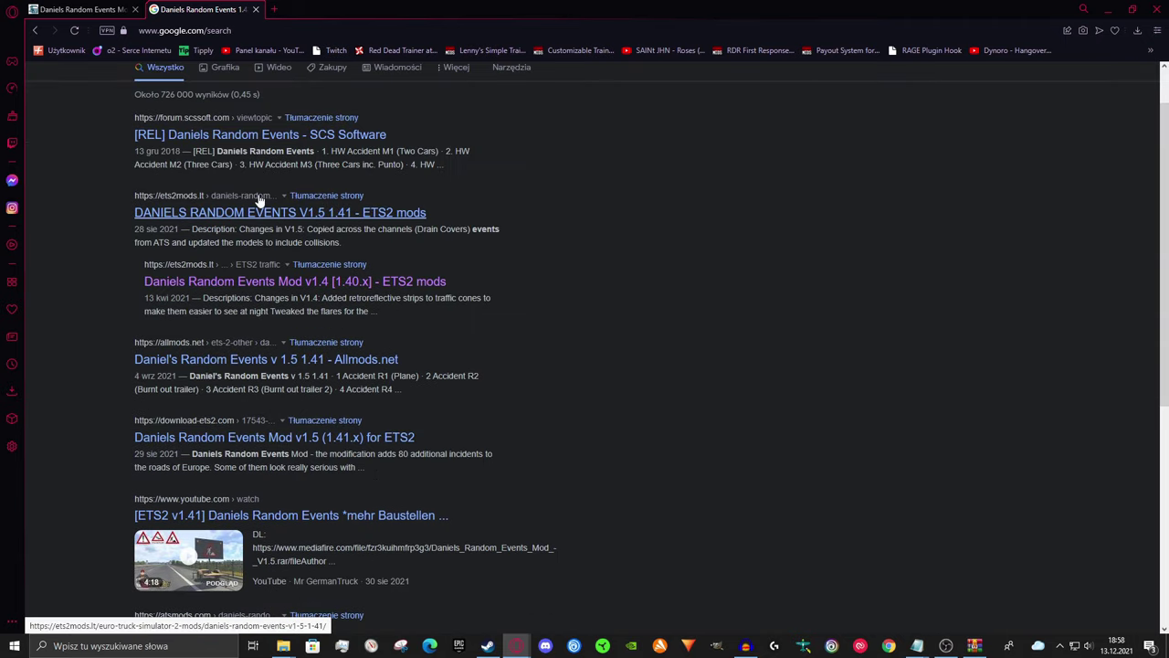
pyautogui.scroll(-2, 313, 260)
pyautogui.scroll(-1, 312, 260)
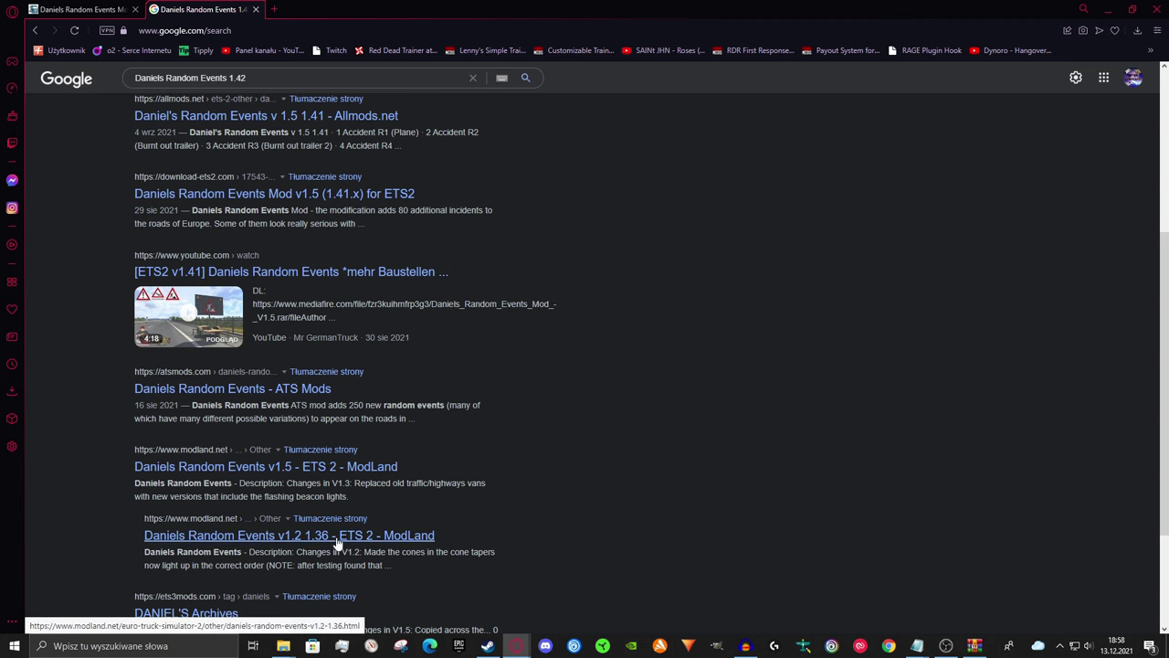
pyautogui.scroll(4, 338, 530)
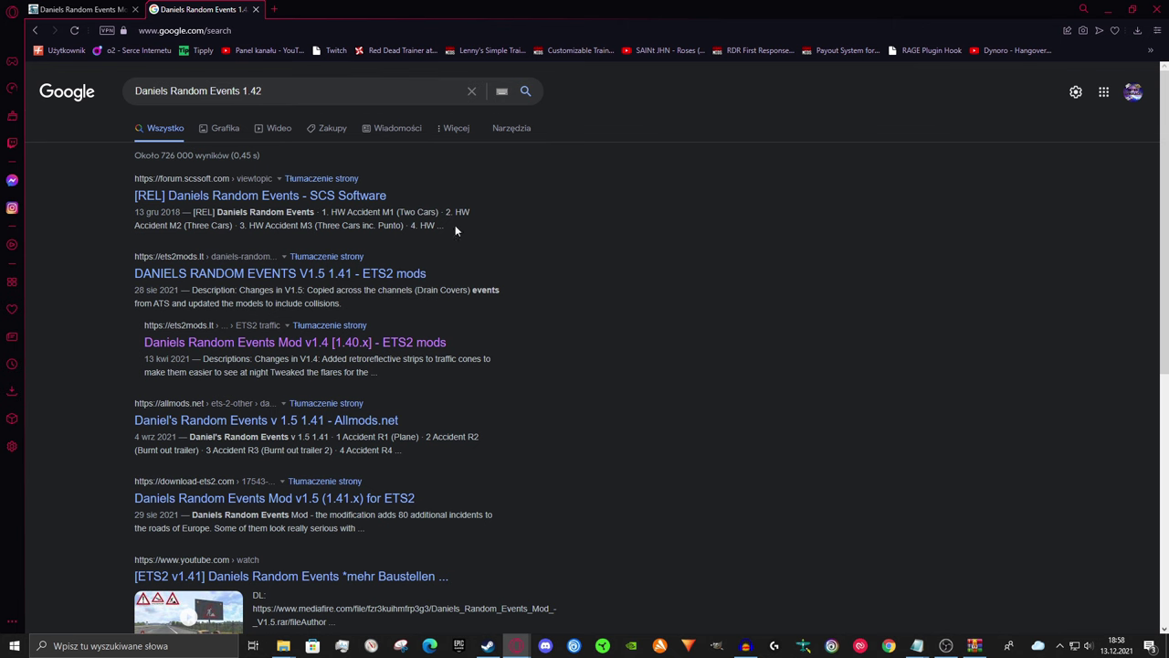
pyautogui.click(311, 196)
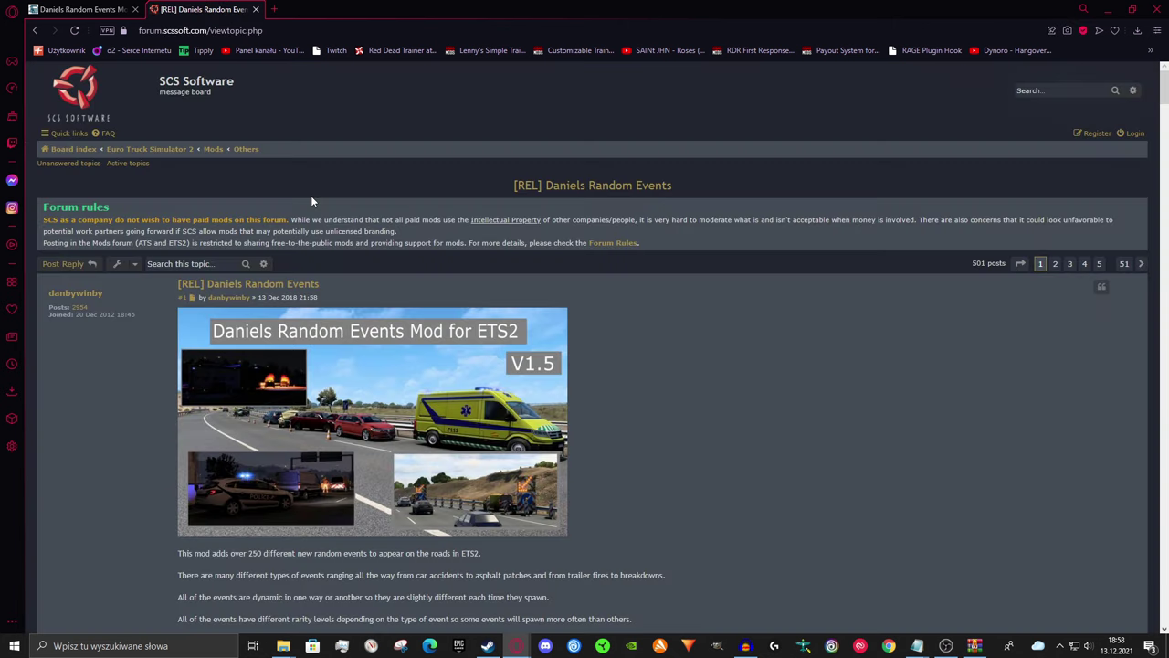
pyautogui.click(255, 10)
# Examine the mod version and the supported game version given in the Daniels Random Events Mod page title
pyautogui.click(446, 297)
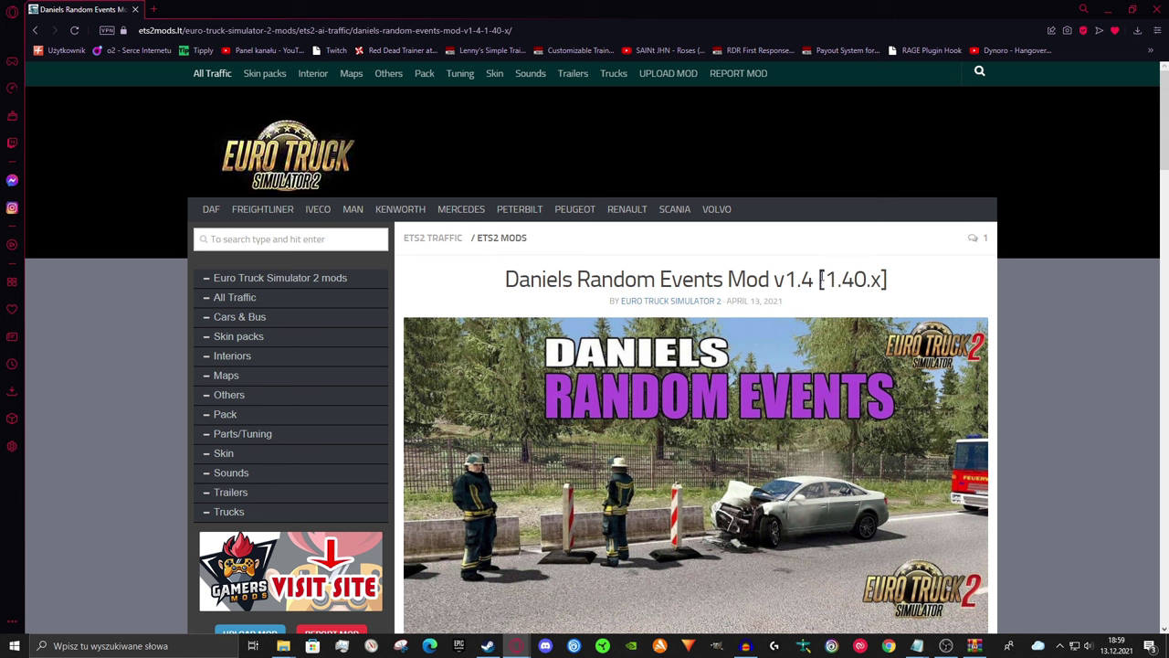
pyautogui.moveTo(774, 281); pyautogui.dragTo(814, 280)
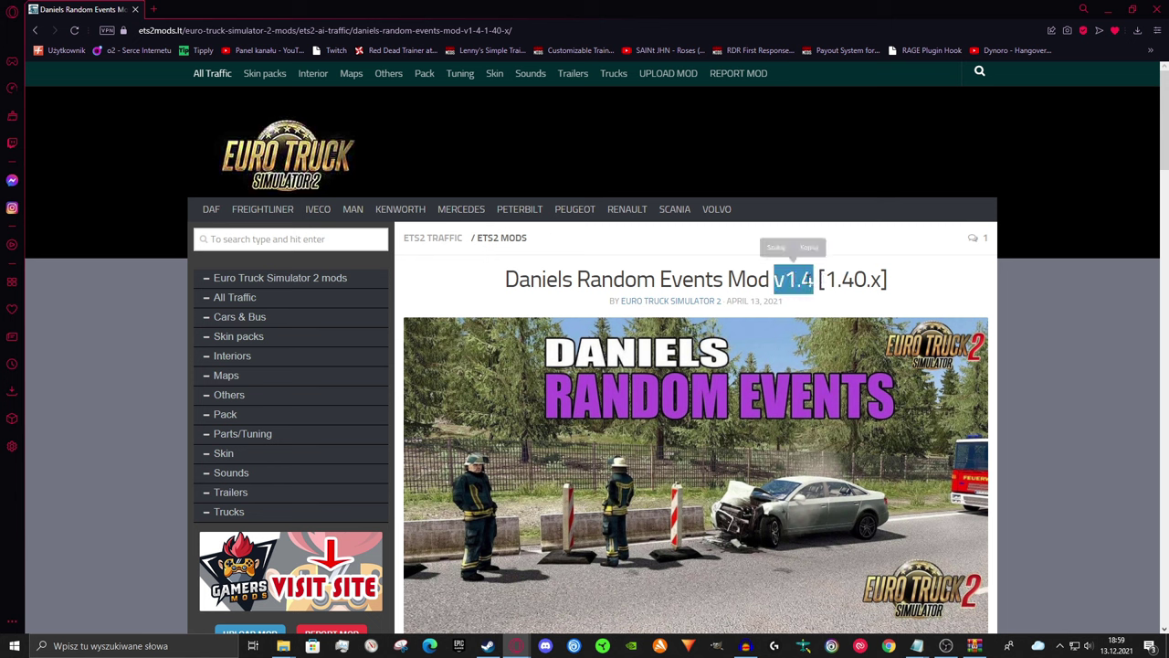
pyautogui.click(811, 280)
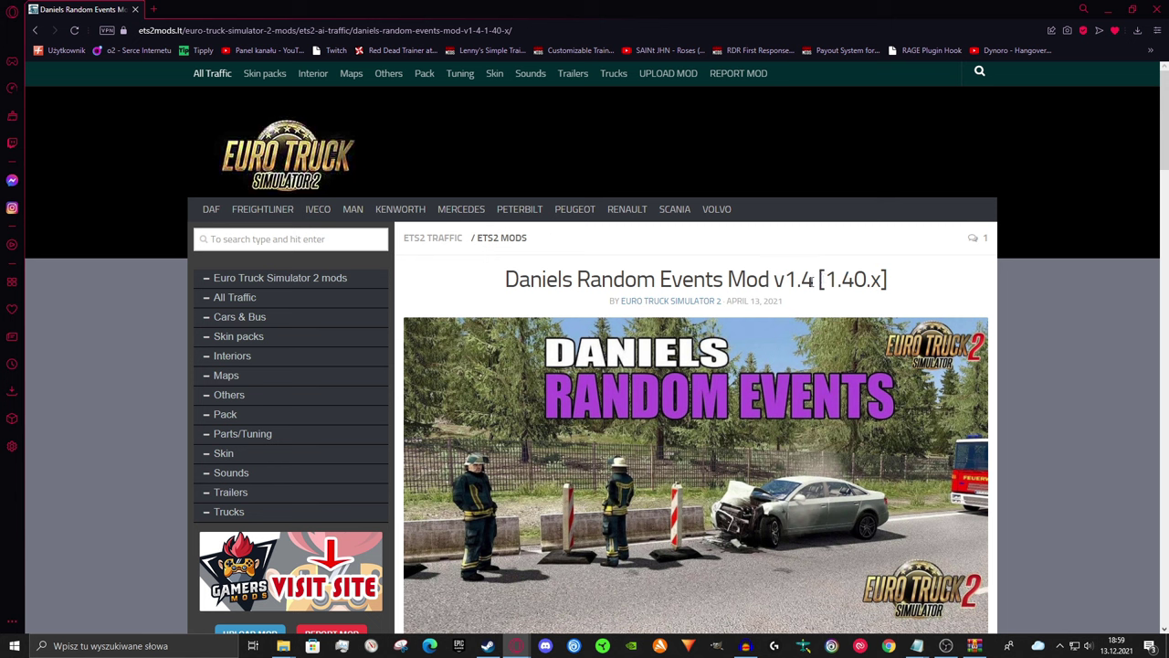
pyautogui.moveTo(818, 281); pyautogui.dragTo(916, 279)
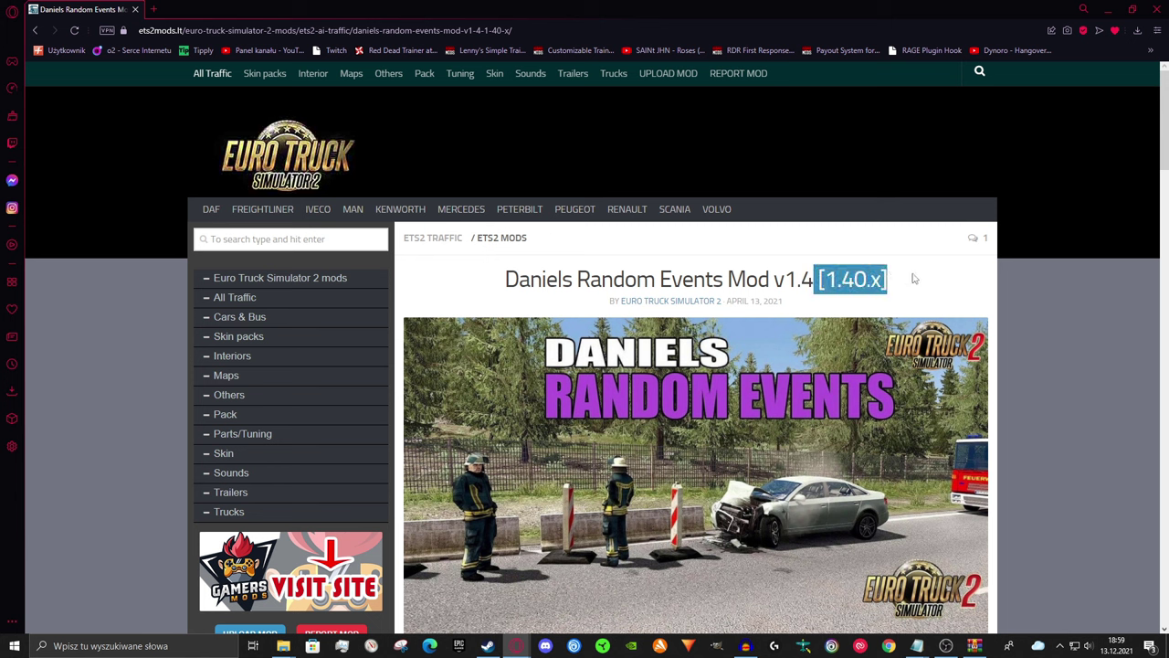
pyautogui.click(917, 278)
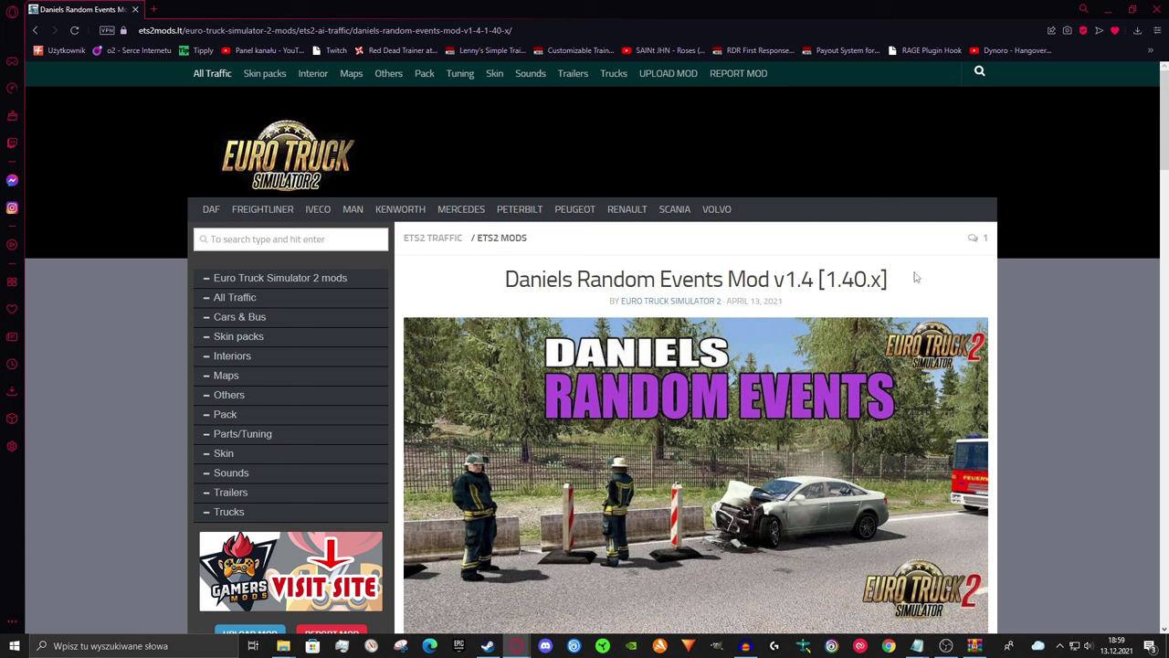
pyautogui.moveTo(820, 280); pyautogui.dragTo(882, 280)
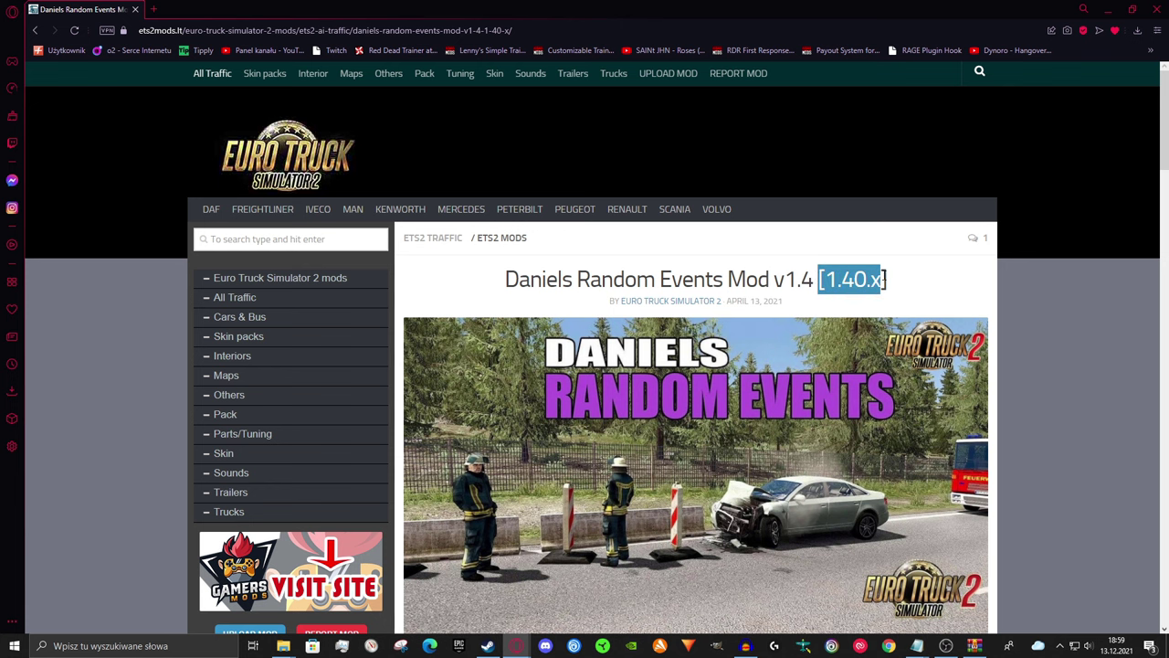
pyautogui.click(888, 304)
# Read the description and list of changes on the Daniels Random Events Mod page
pyautogui.scroll(-10, 908, 314)
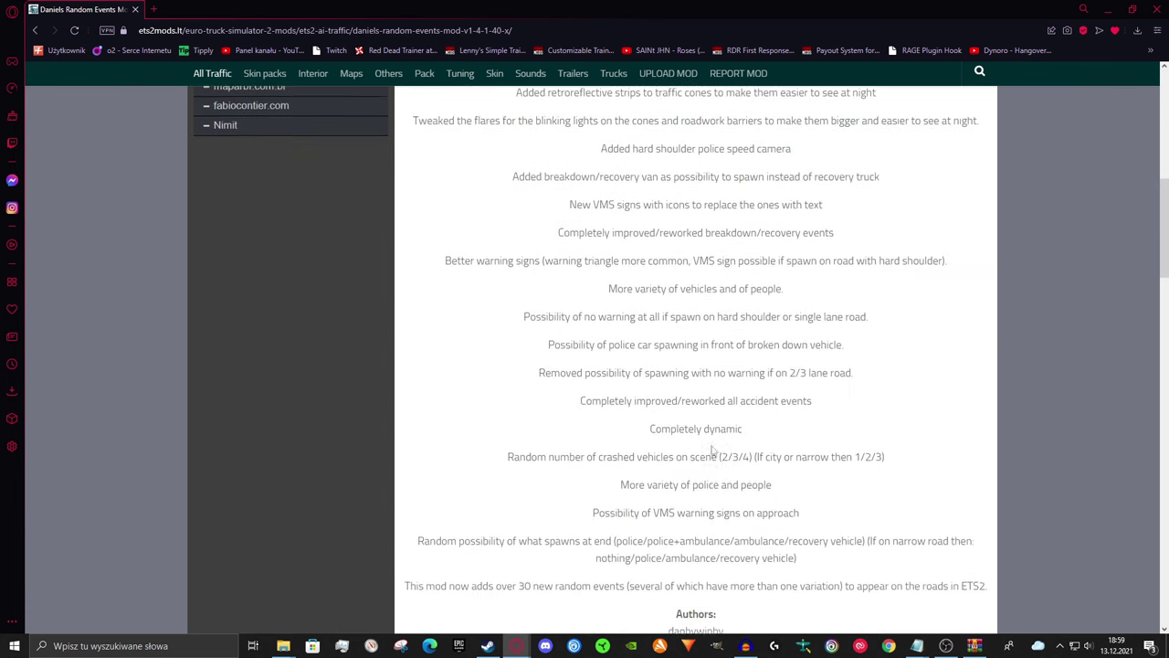
pyautogui.scroll(1, 731, 388)
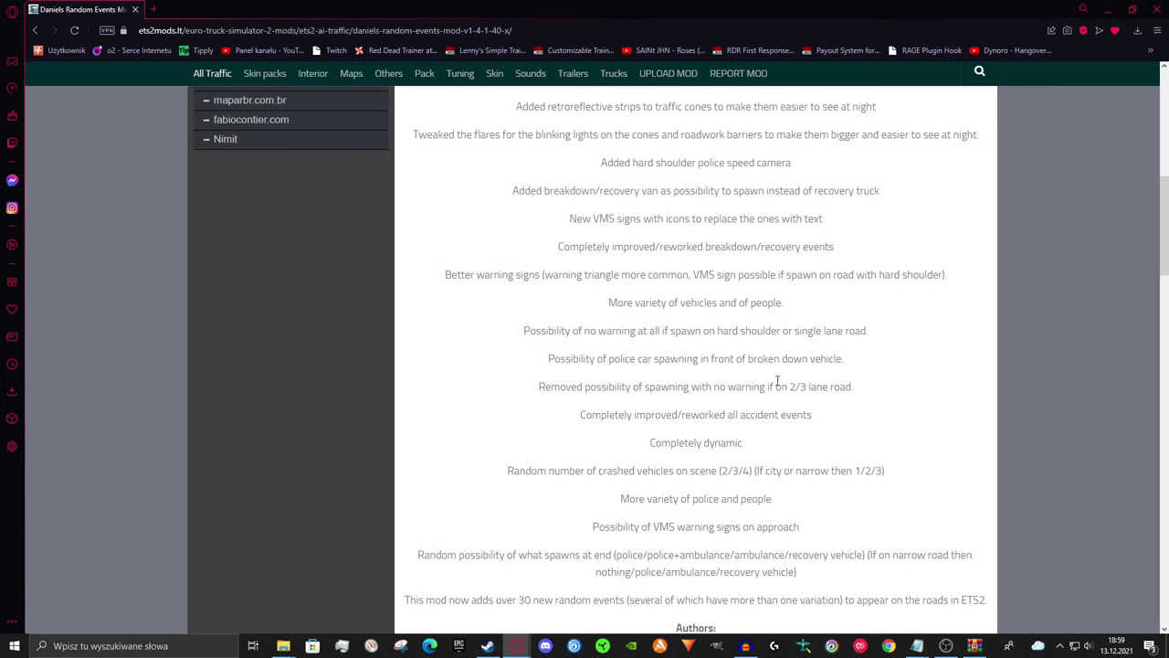
pyautogui.scroll(1, 900, 491)
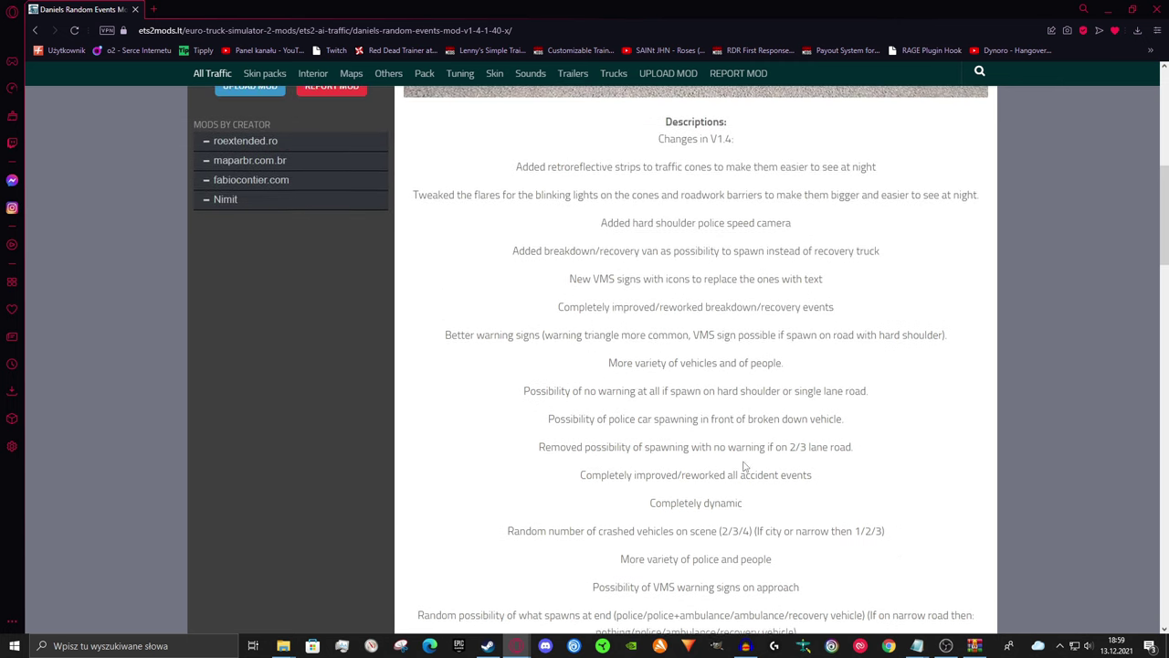